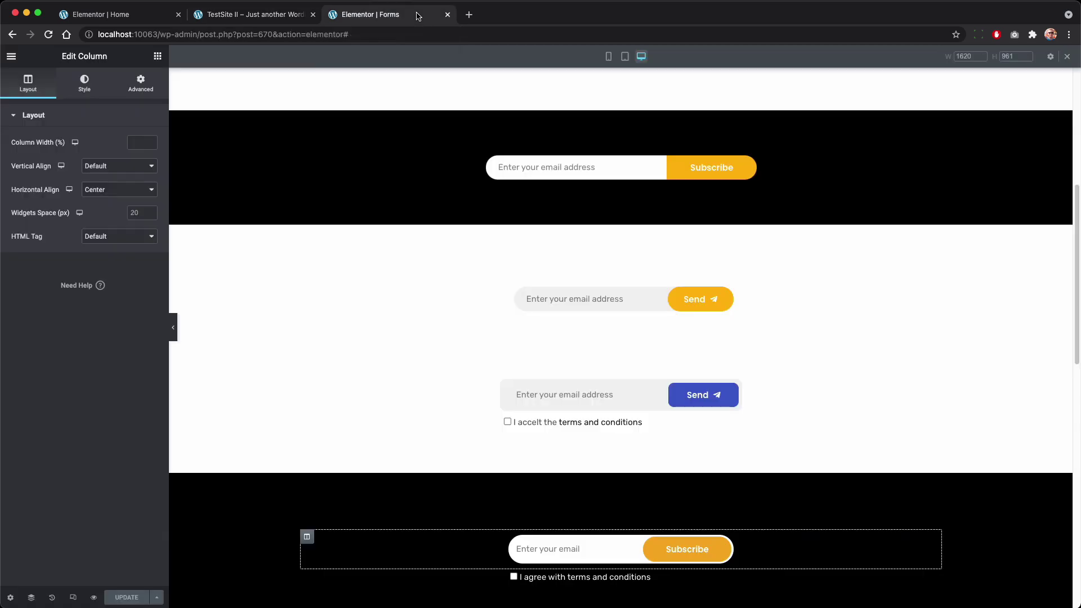
Step: Look through the subscribe form examples on the Forms templates page, then return to the Home editor
left_click(418, 15)
scroll(696, 301, "up", 6)
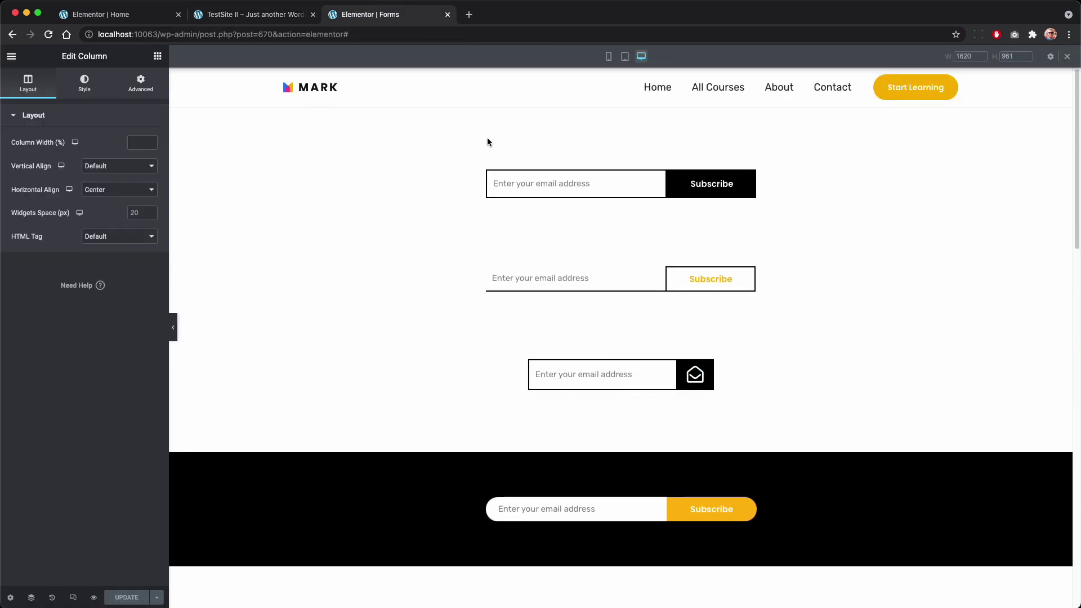
scroll(704, 297, "down", 5)
scroll(691, 319, "down", 5)
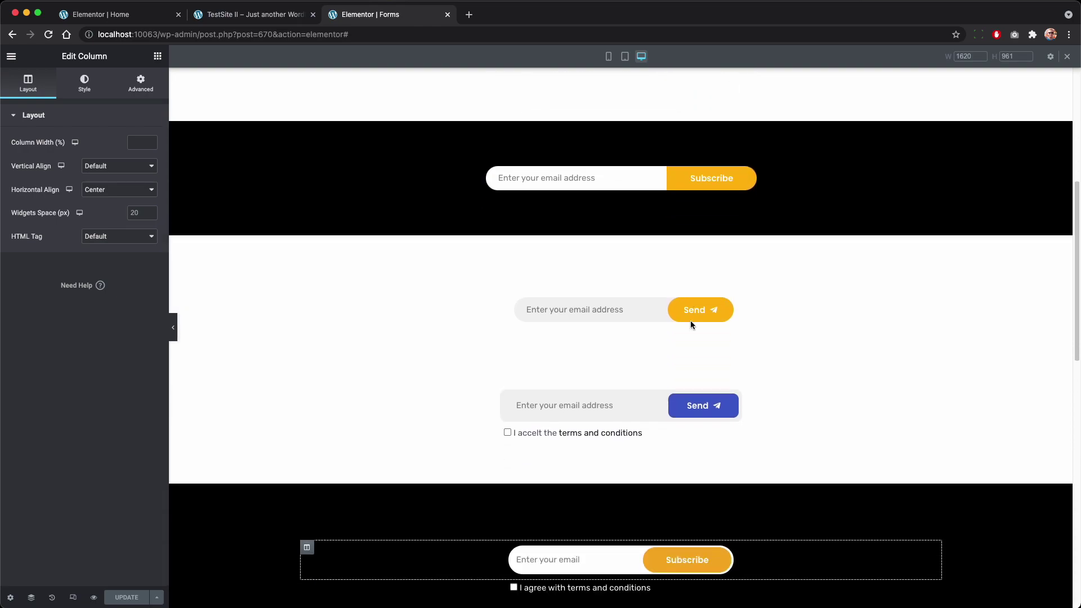
scroll(619, 375, "up", 8)
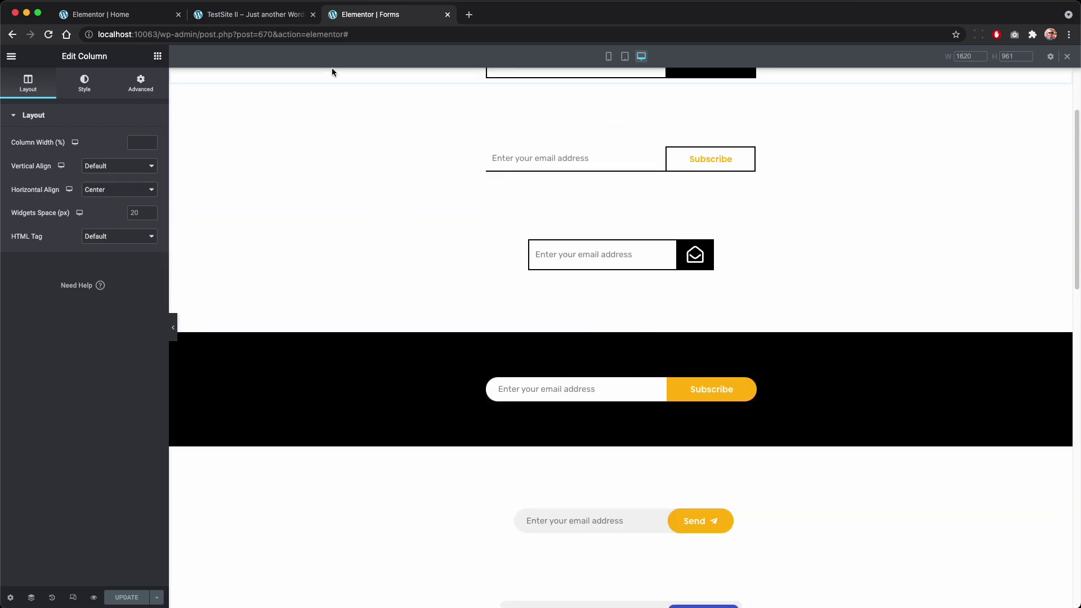
scroll(659, 210, "up", 2)
key("super+1")
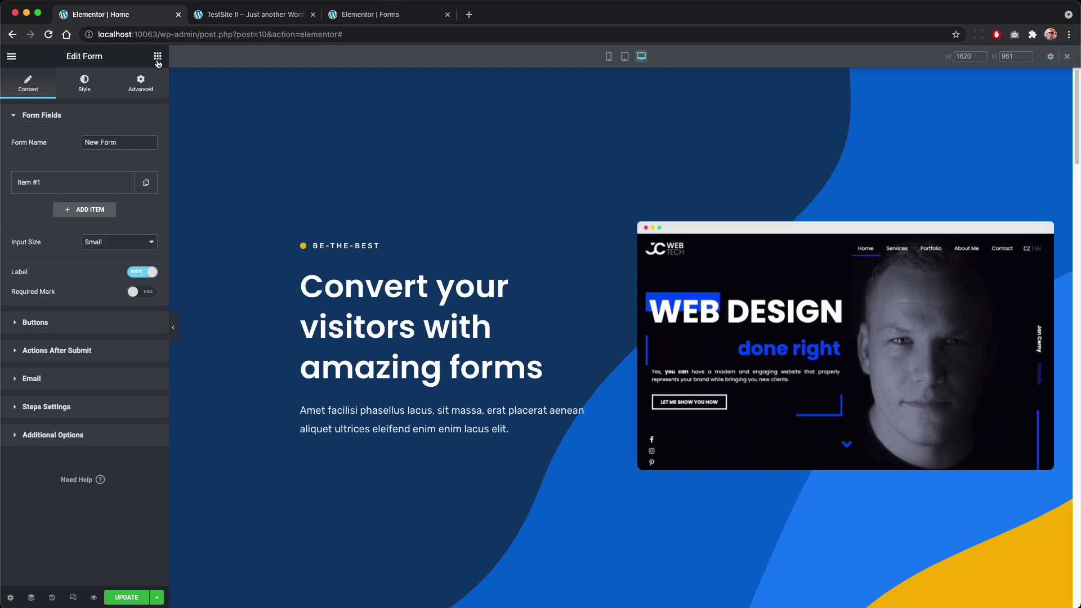
Step: Search widgets for 'for' and add a Form widget below the hero paragraph
left_click(158, 56)
type("for")
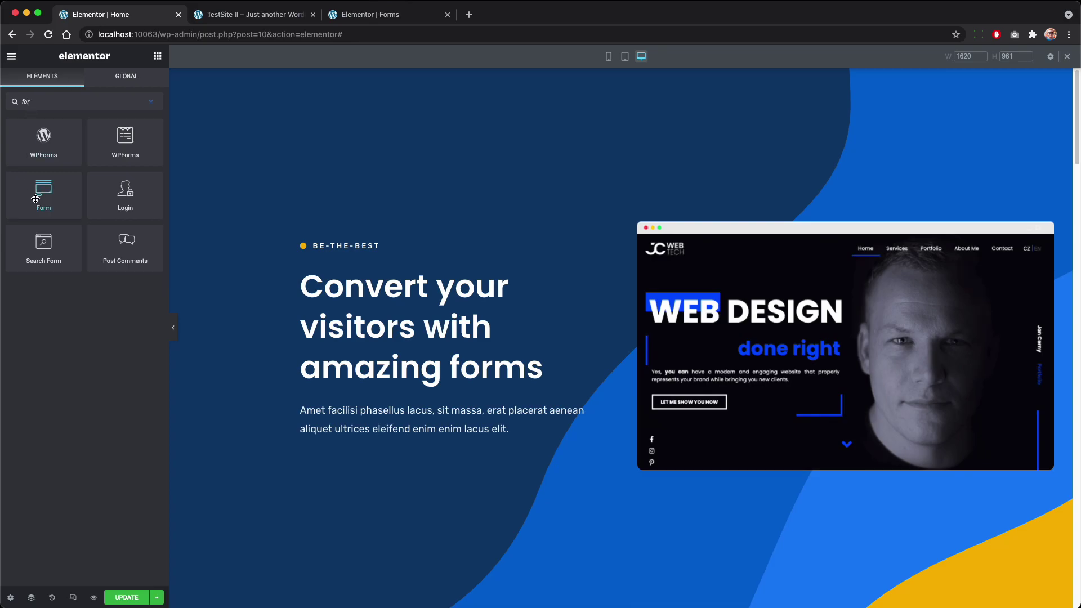
left_click_drag(35, 199, 480, 439)
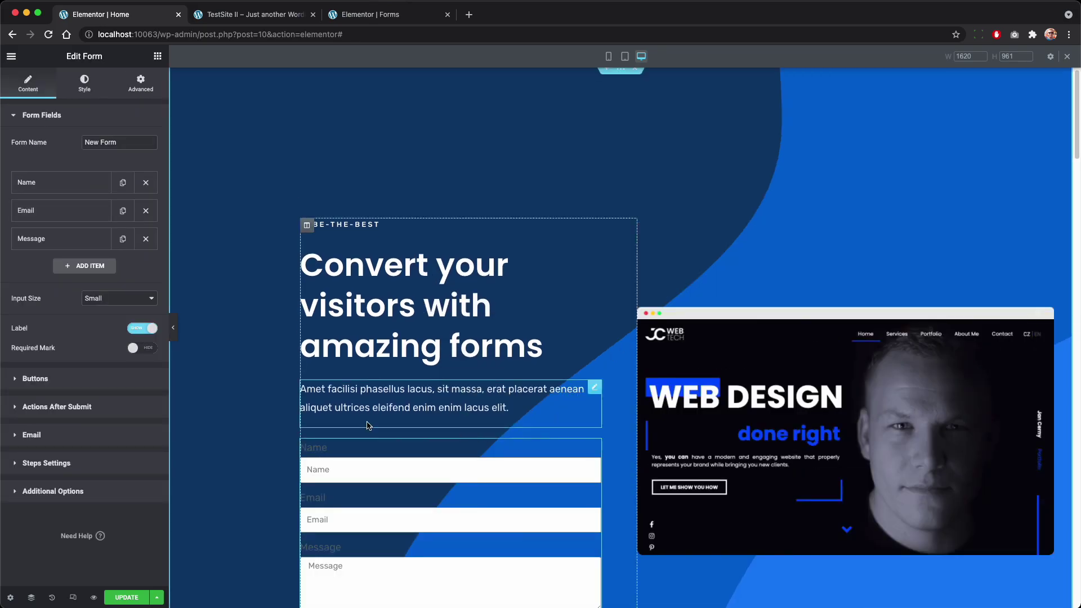
scroll(386, 444, "down", 3)
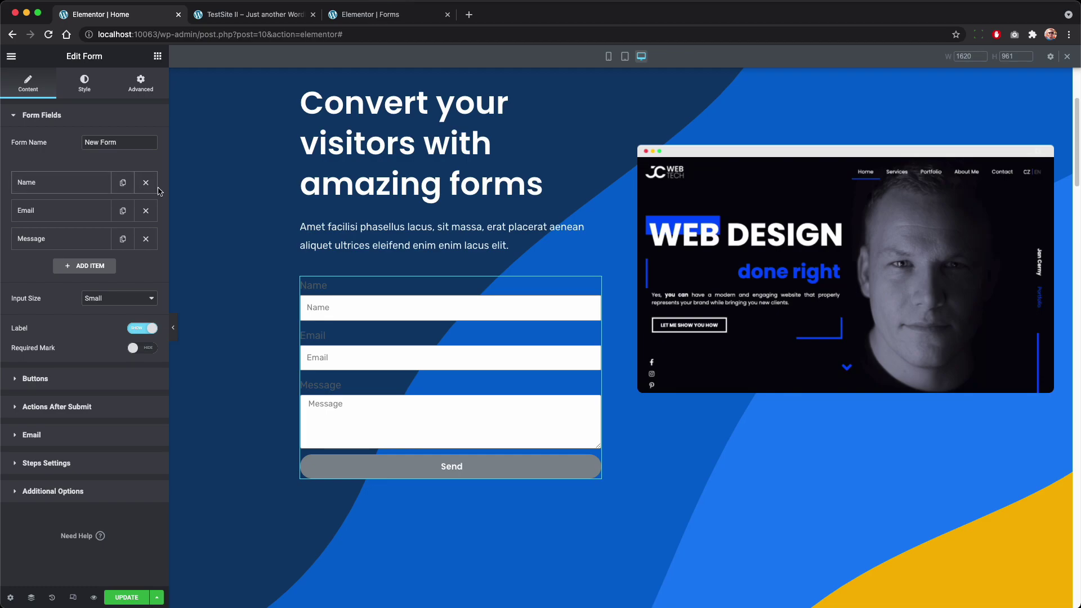
Step: Delete the Name and Message fields and set the Email field's column width to 70%
left_click(153, 189)
left_click(148, 213)
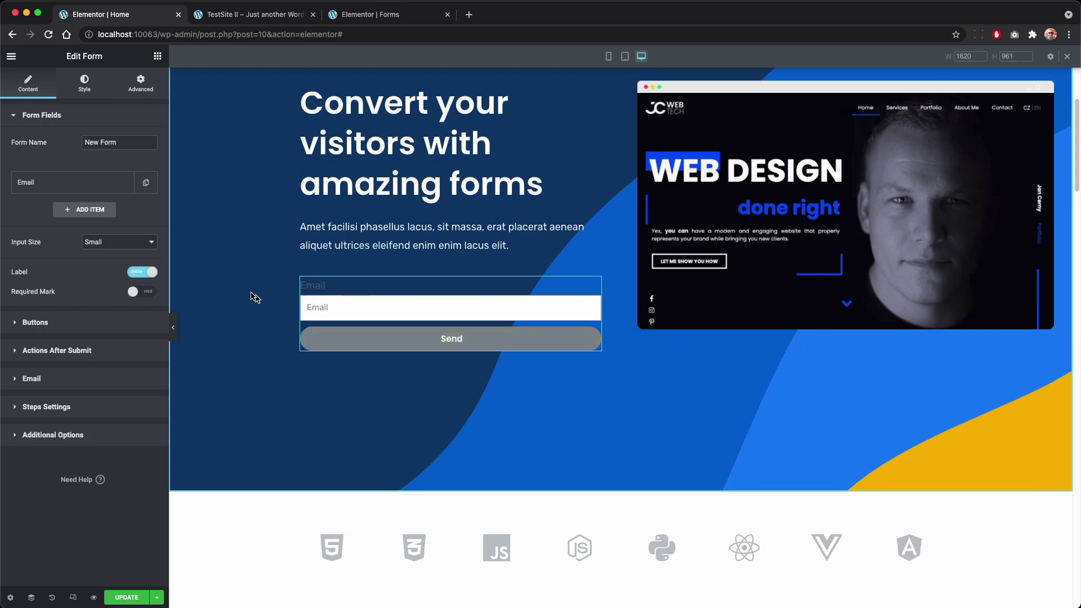
left_click(41, 180)
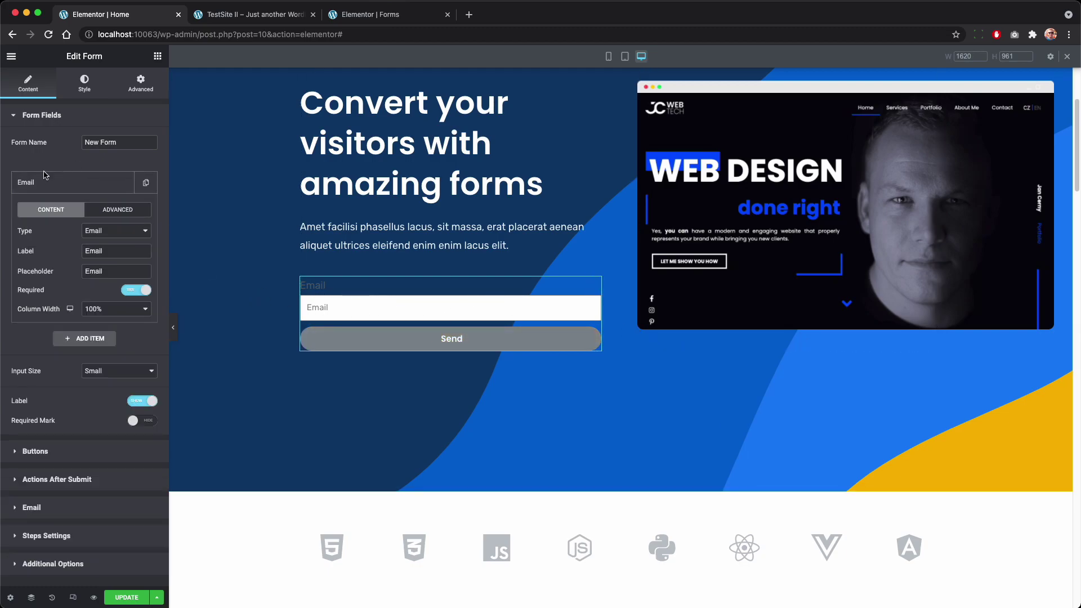
left_click(118, 313)
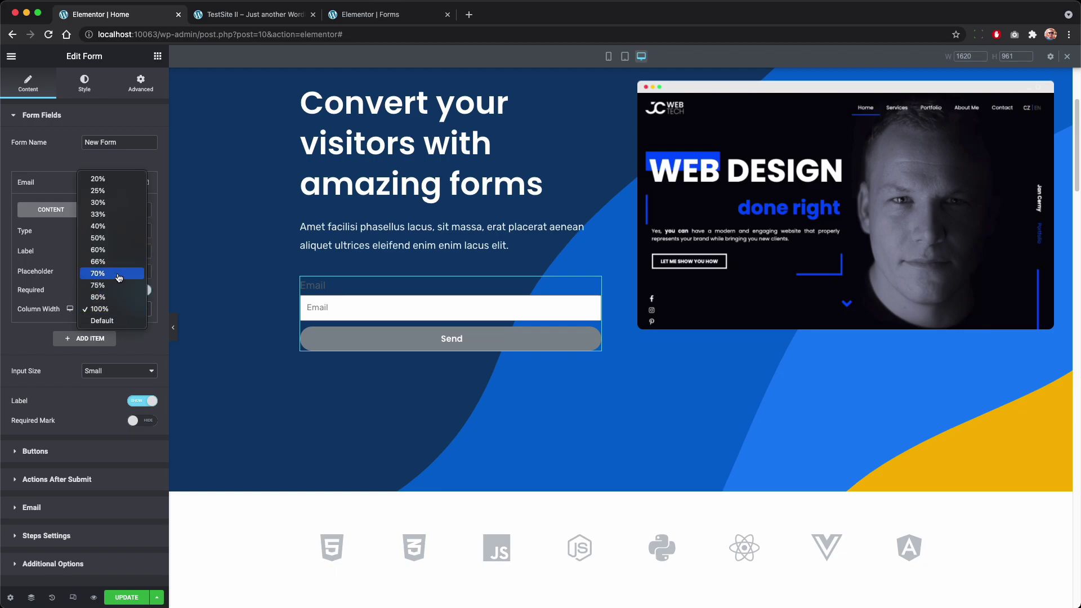
key("Escape")
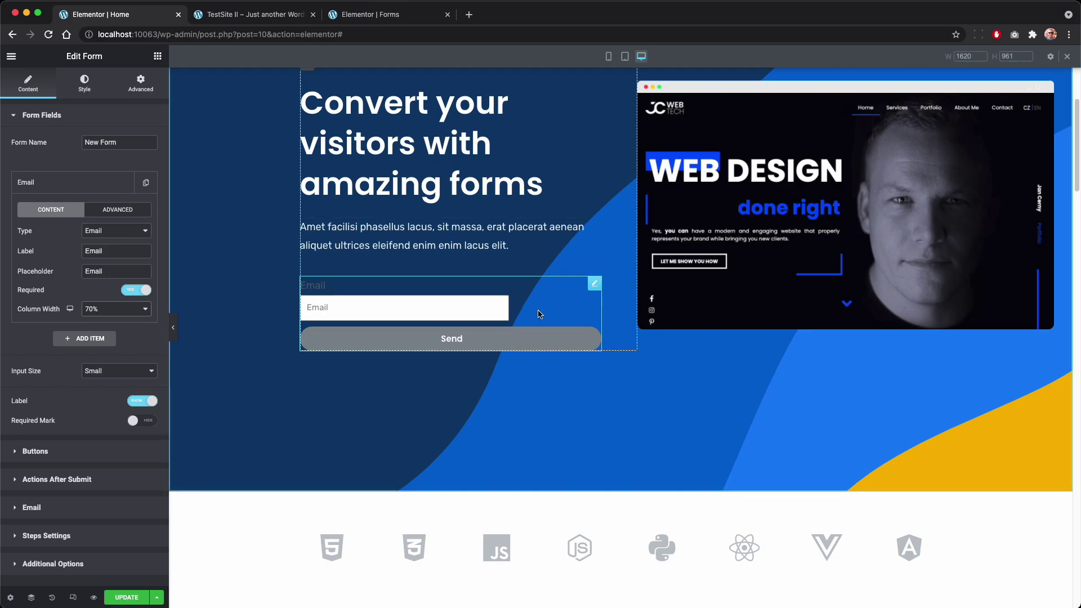
Step: Set the Send button's column width to 30% and the form's columns gap to 0
left_click(35, 452)
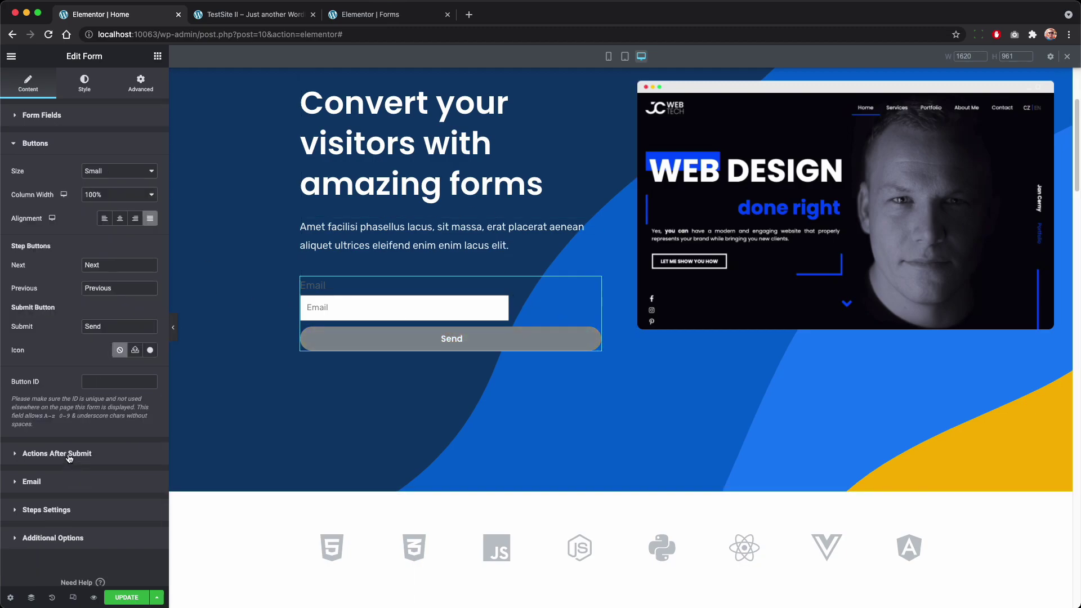
left_click(124, 197)
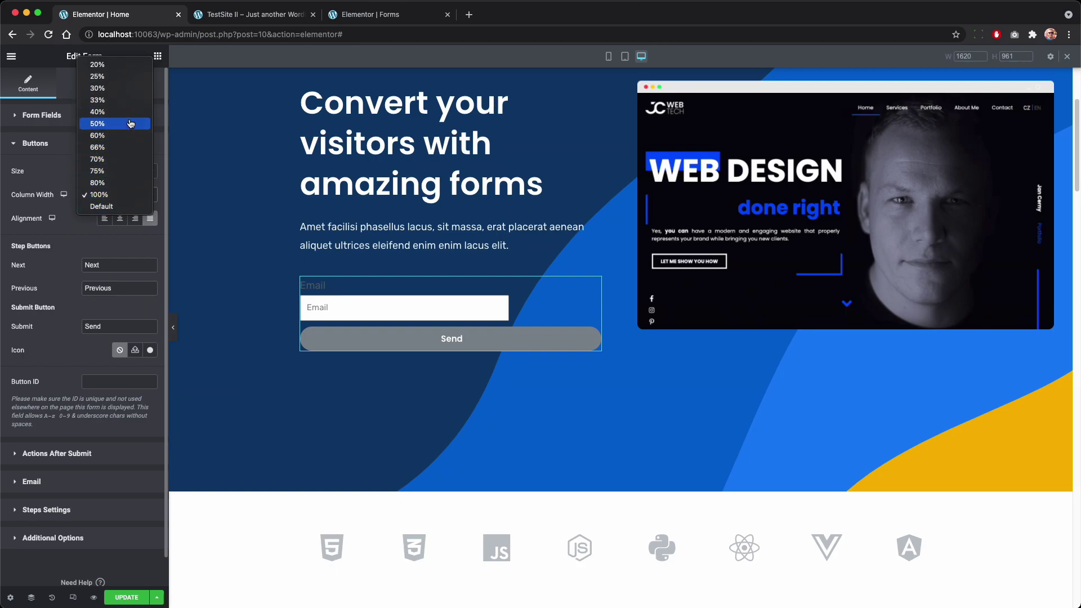
left_click(133, 94)
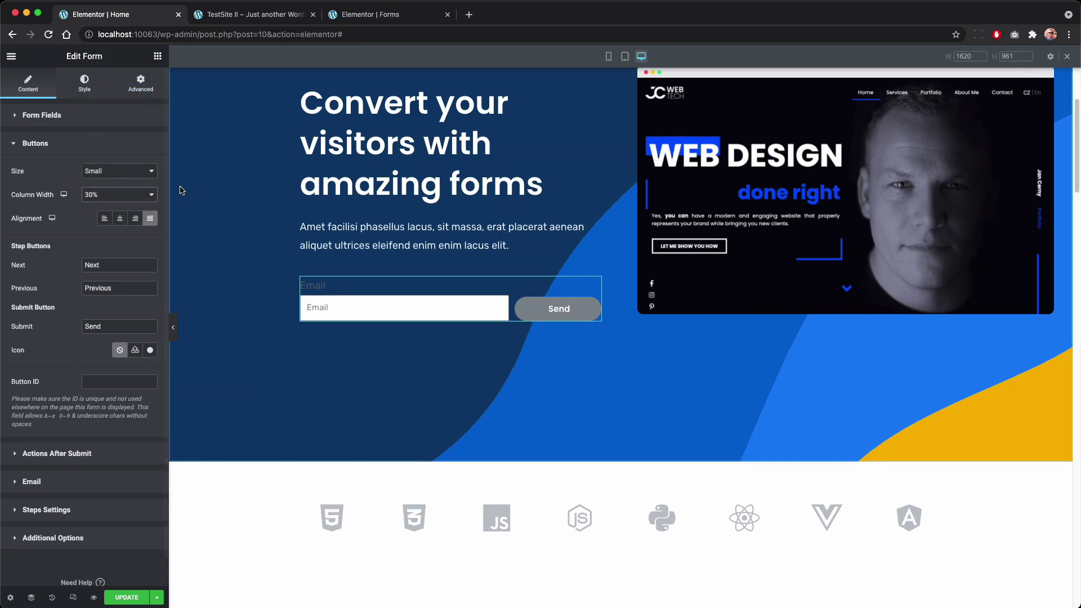
left_click(84, 84)
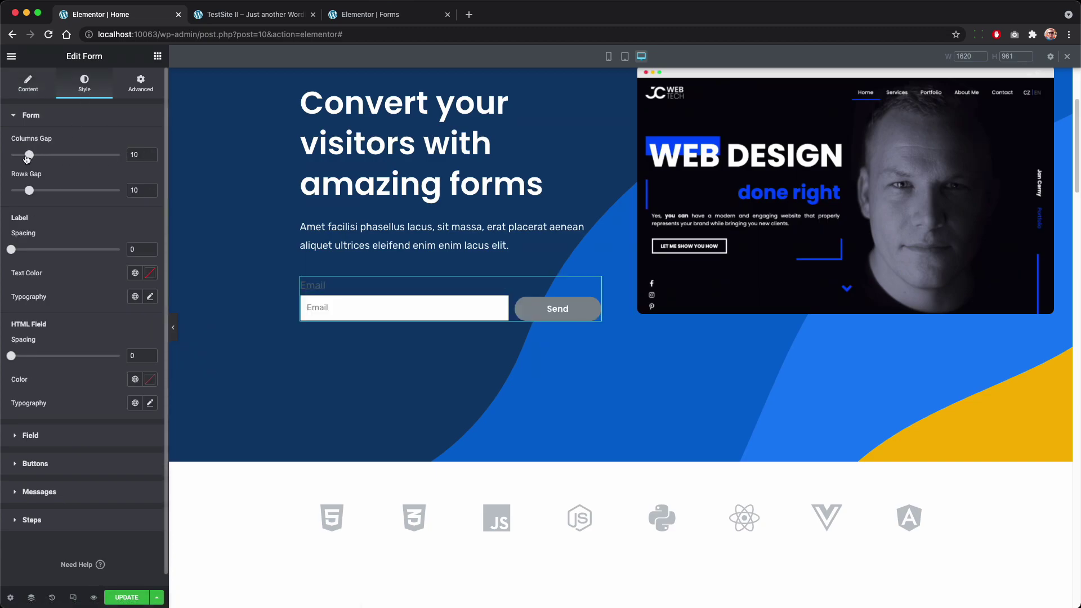
left_click_drag(28, 157, 11, 156)
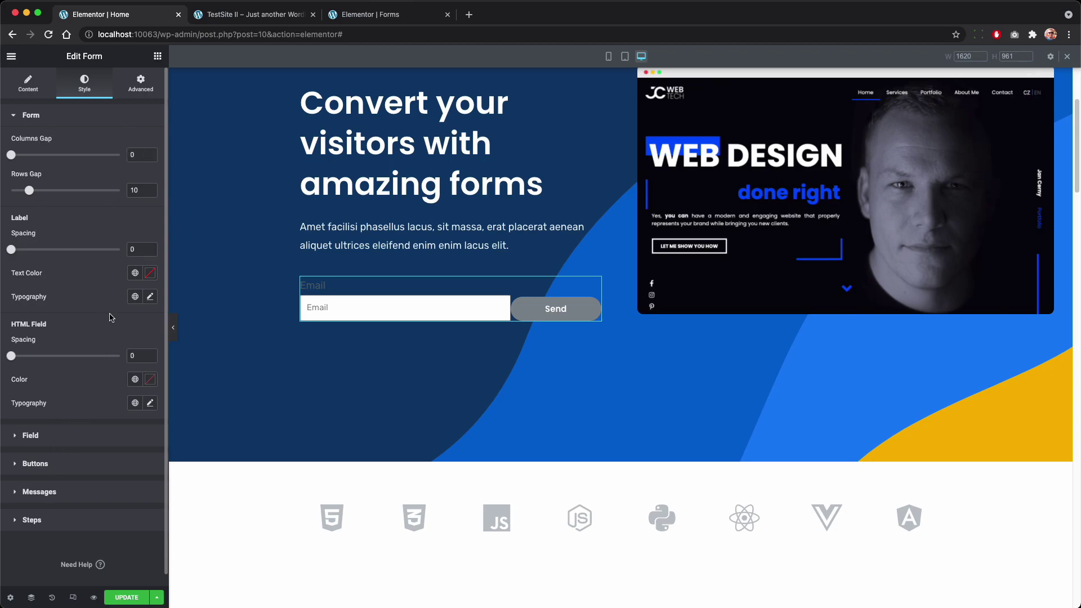
Step: Set the Send button's normal background colour to #F5AE26
left_click(70, 470)
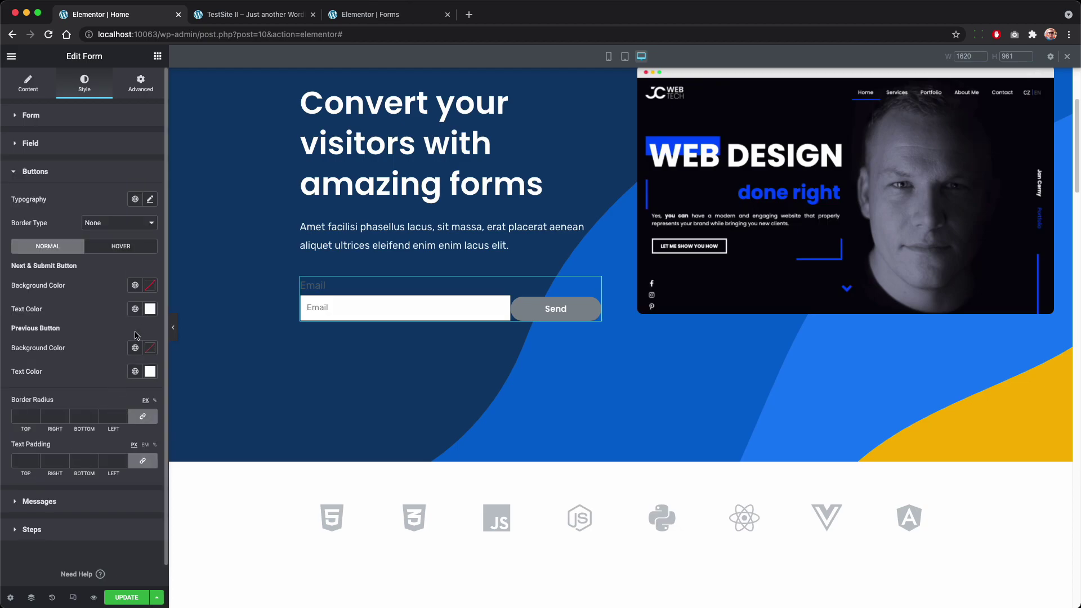
left_click(148, 285)
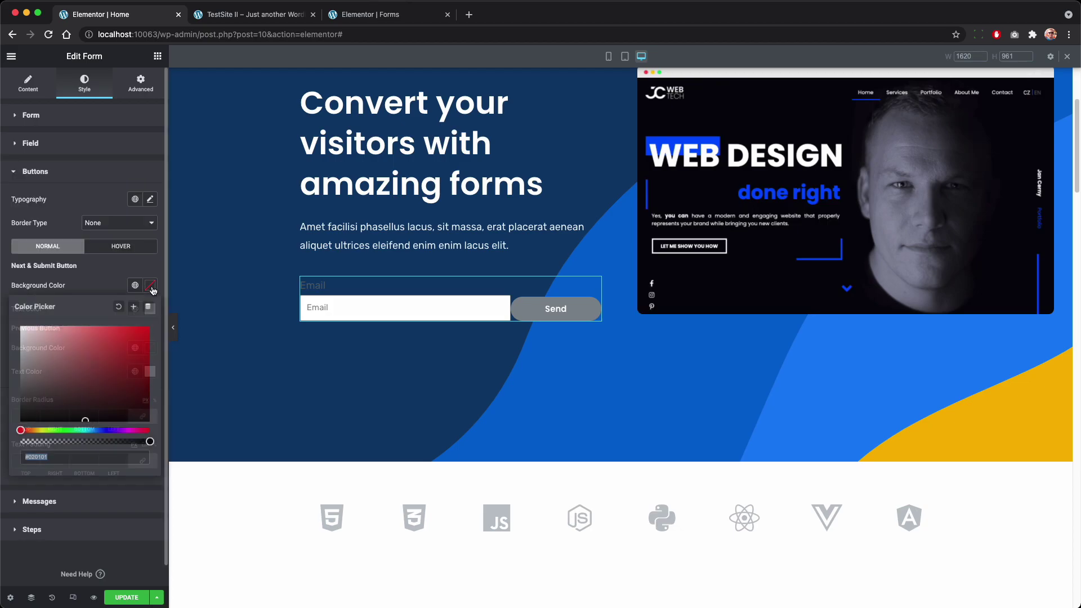
key("super+shift+v")
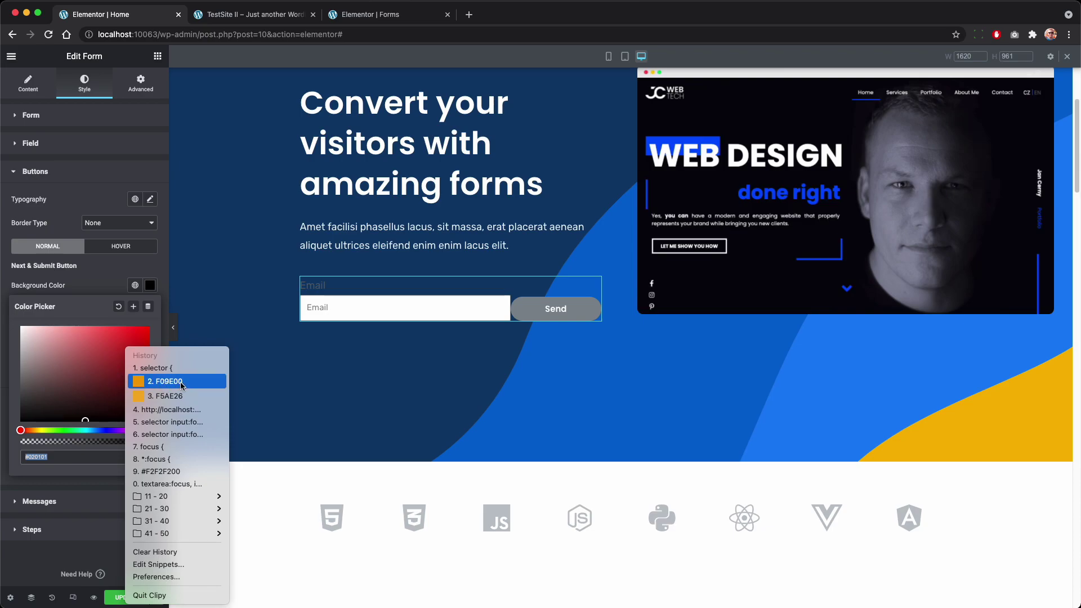
left_click(179, 397)
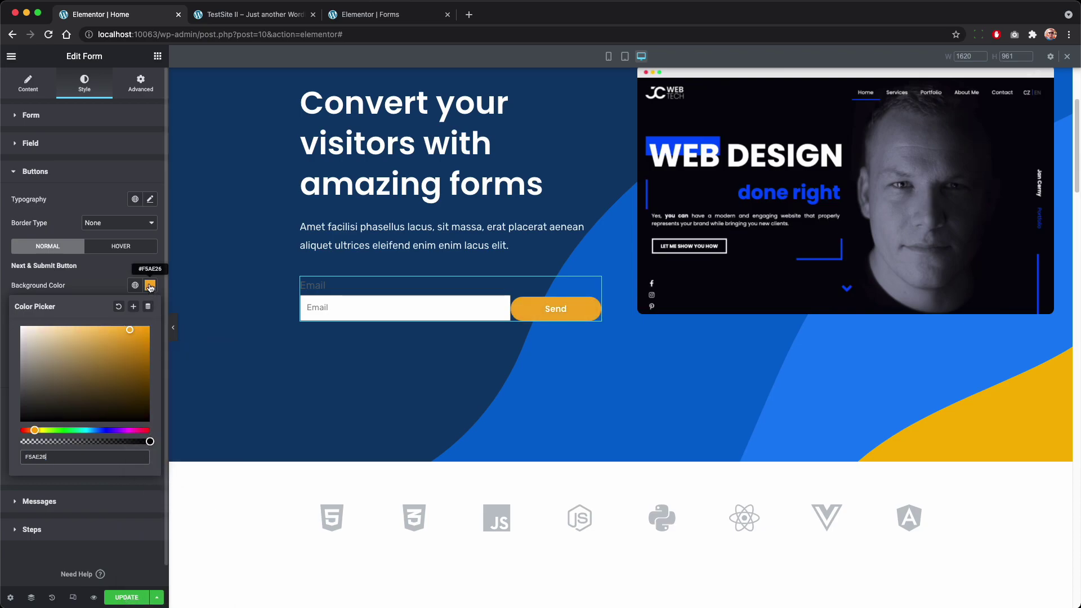
Step: Set the Send button's hover background colour to #F09E00
left_click(121, 246)
left_click(150, 286)
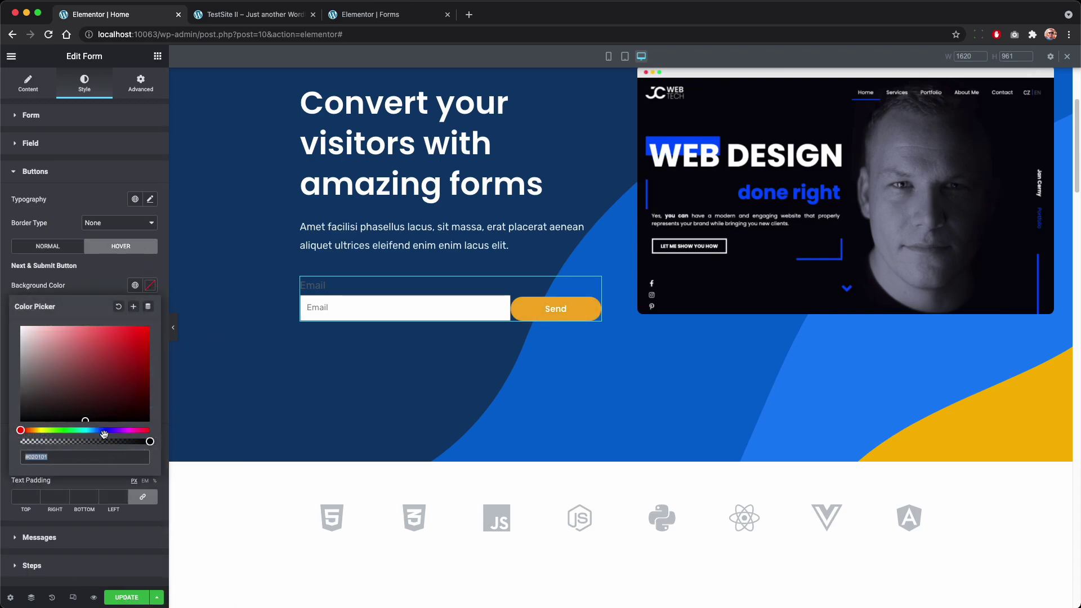
key("super+shift+v")
left_click(149, 485)
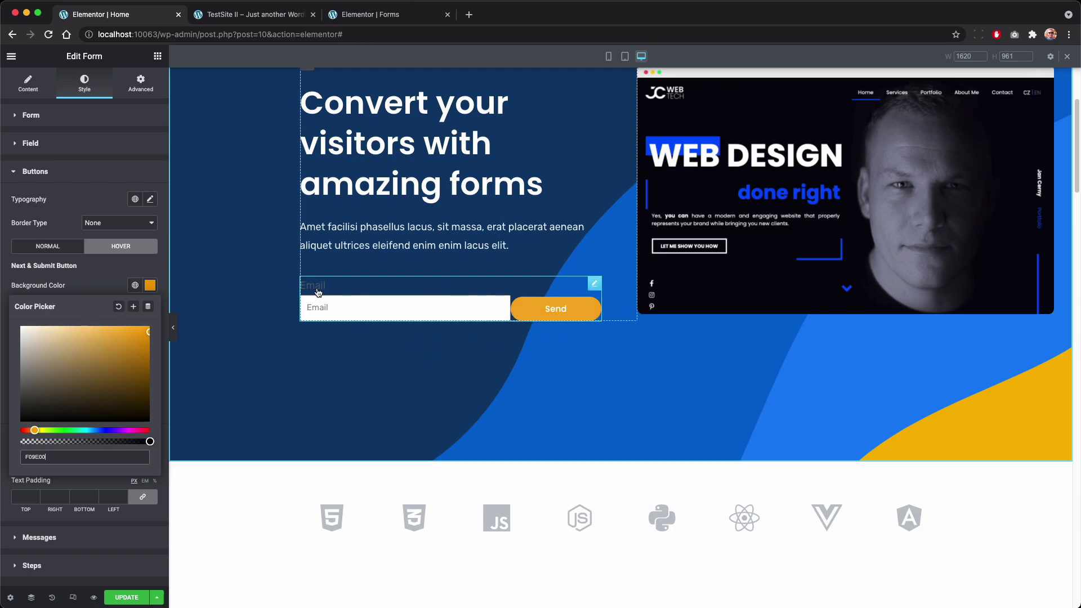
Step: Insert an inner section above the form, delete one of its columns, and move the form into it
left_click(157, 57)
left_click_drag(44, 166, 458, 283)
right_click(458, 286)
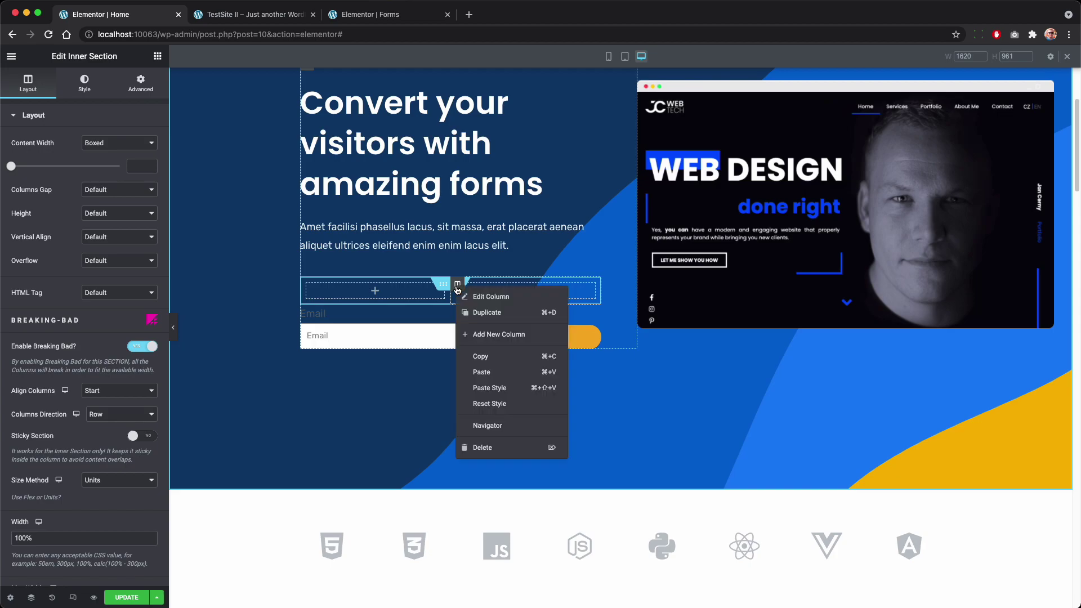
left_click(507, 446)
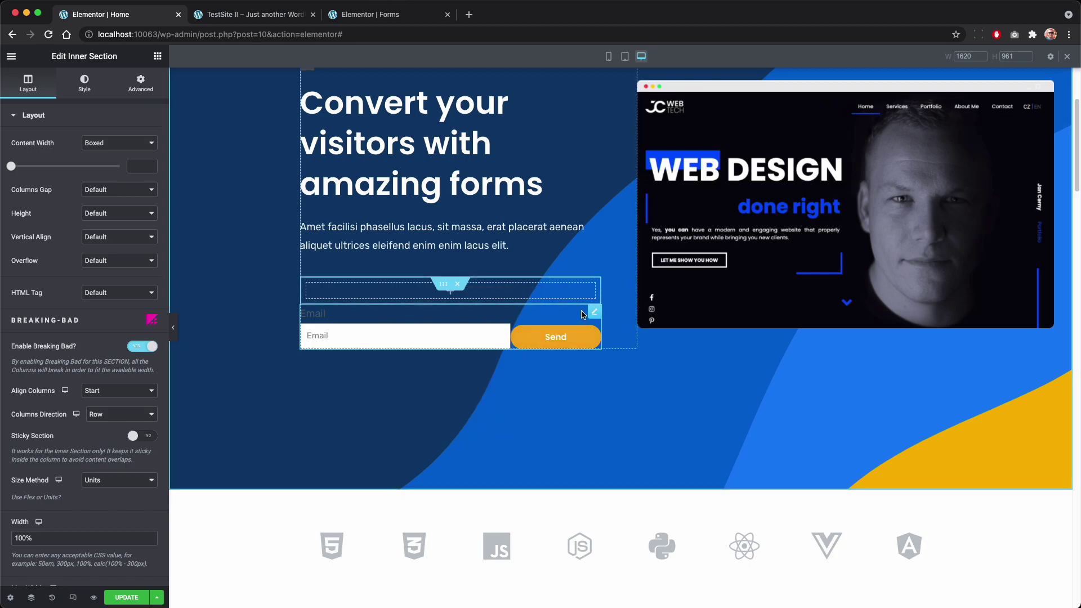
left_click_drag(594, 312, 551, 295)
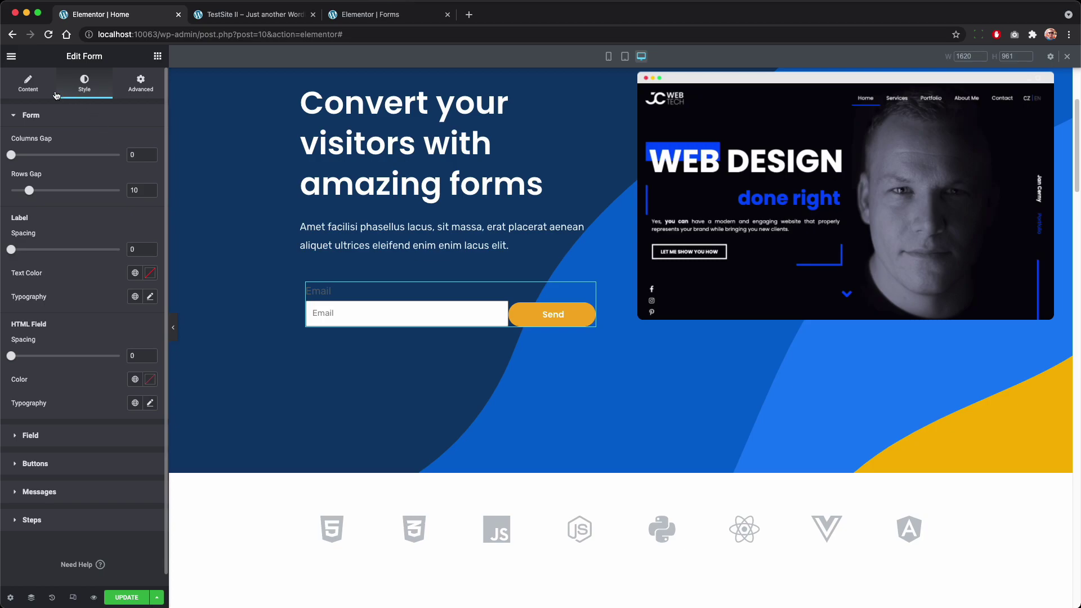
Step: Clear the Email field's label and change its placeholder to 'Enter your email'
left_click(30, 88)
left_click(72, 182)
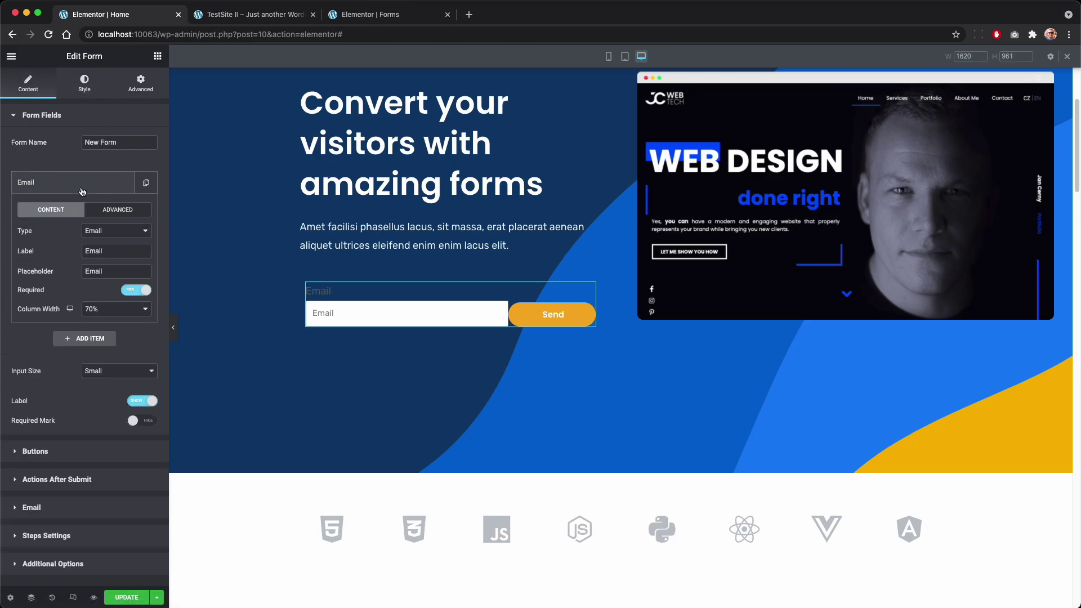
double_click(108, 251)
key("BackSpace")
double_click(102, 268)
key("Left")
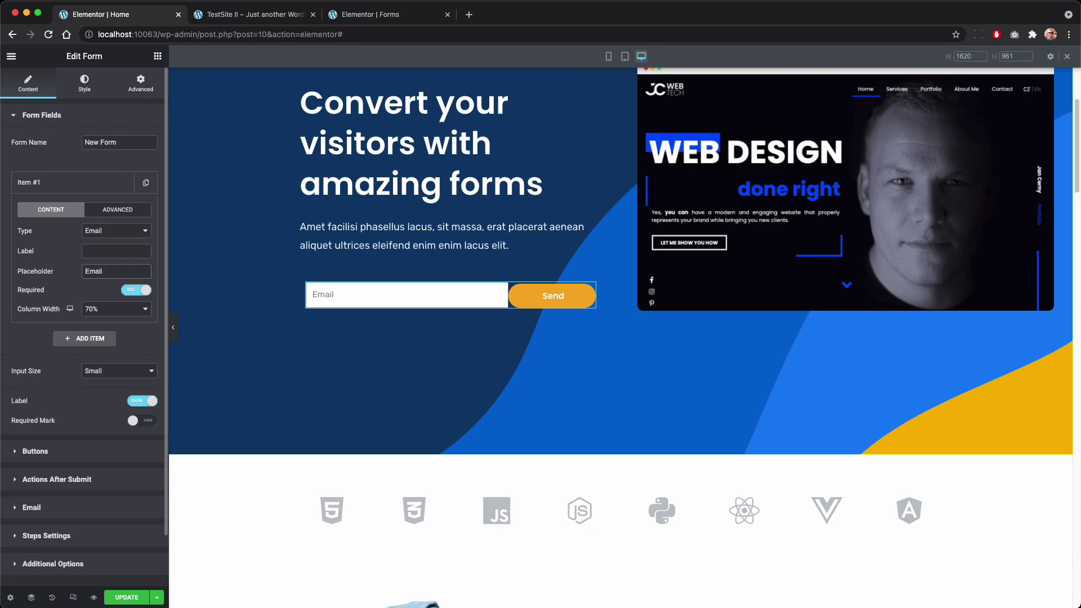
type("Enter your e")
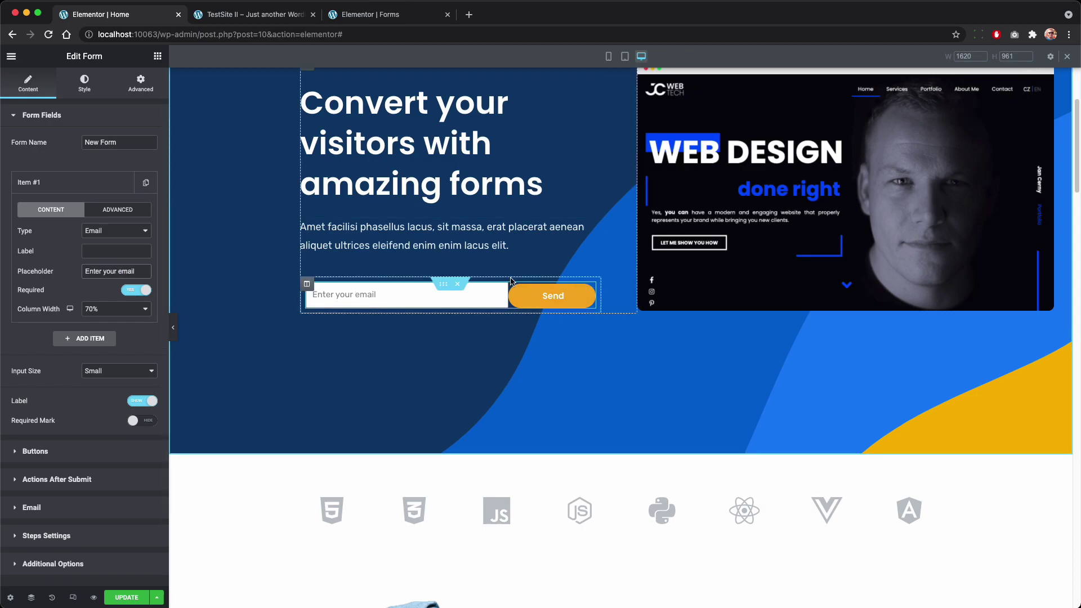
Step: Set the email field's background colour in Style > Field to fully transparent #FFFFFF00
left_click(84, 81)
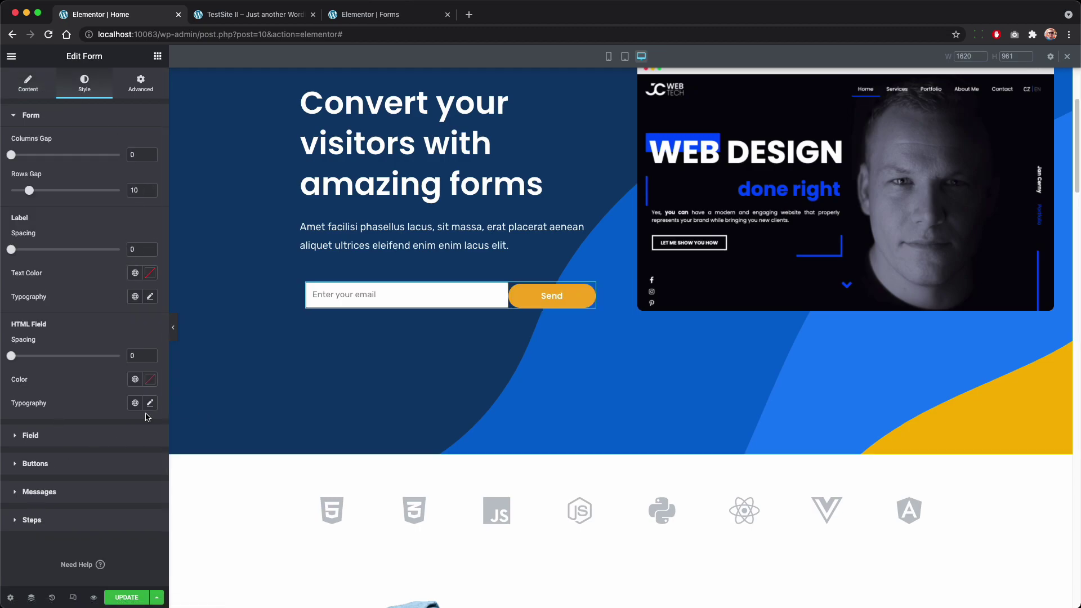
left_click(87, 439)
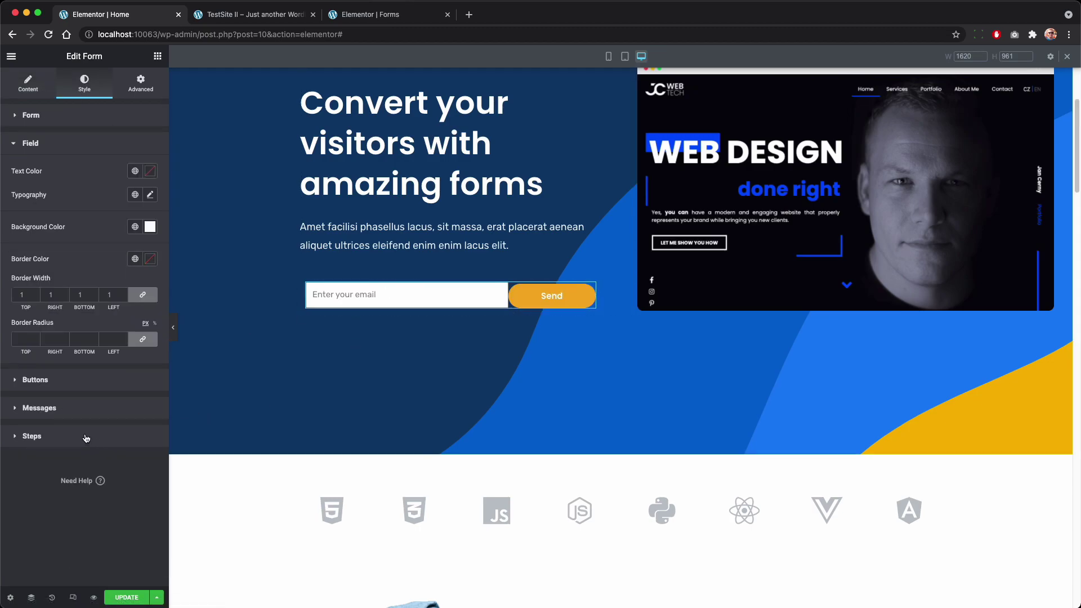
left_click(136, 231)
left_click(150, 226)
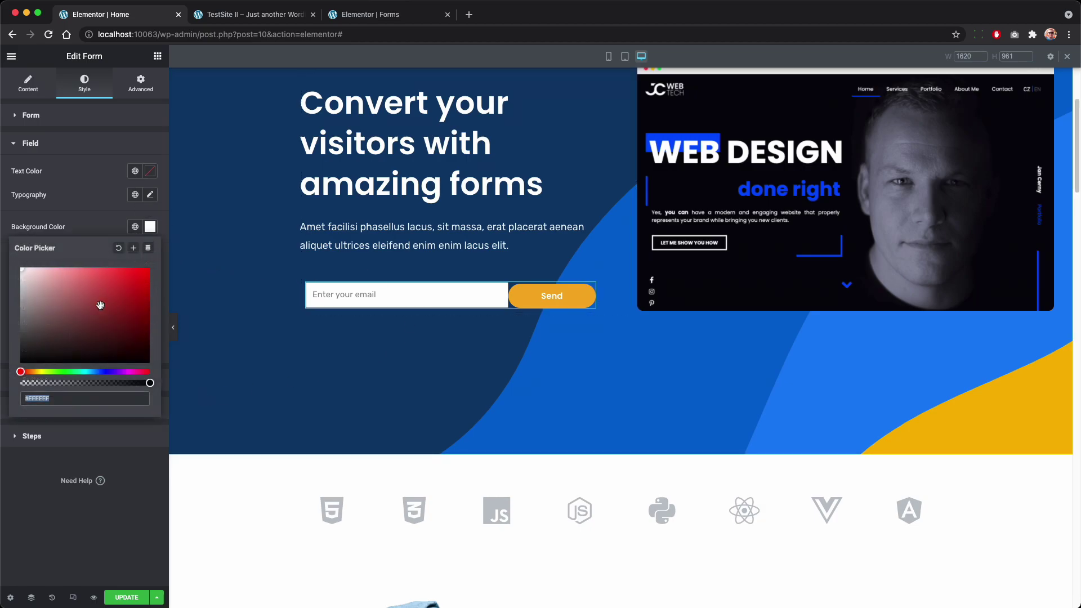
left_click_drag(120, 385, 8, 388)
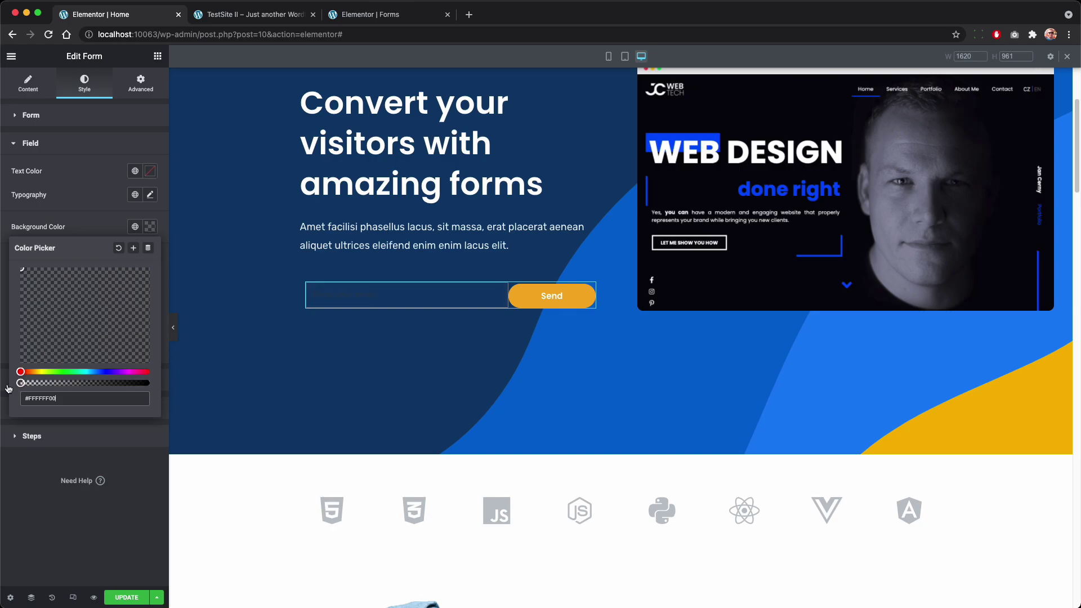
left_click(150, 226)
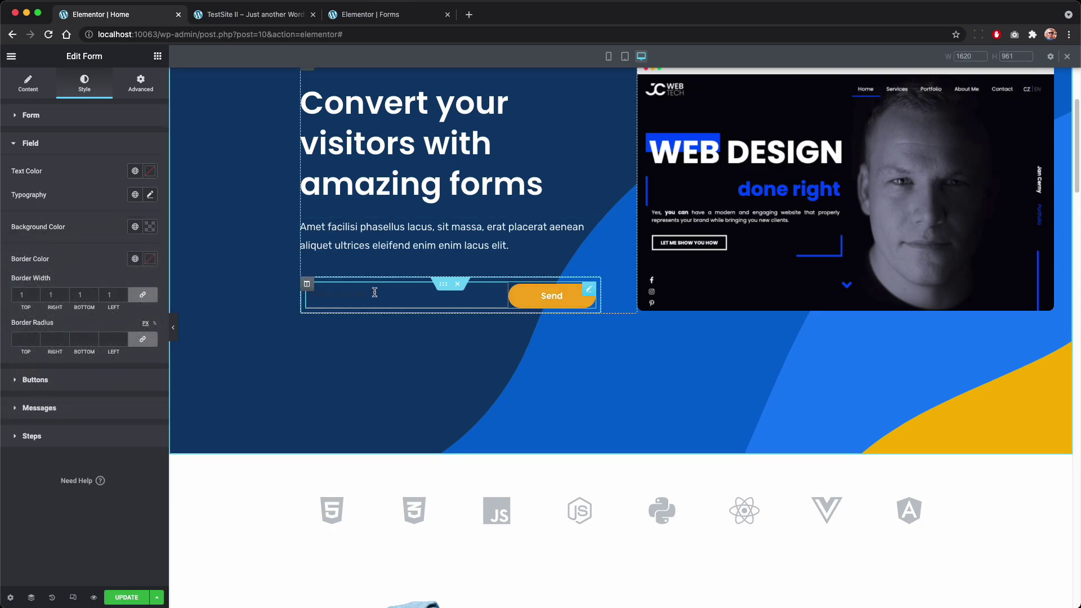
Step: Give the form's column a classic #FFFFFF white background
left_click(307, 286)
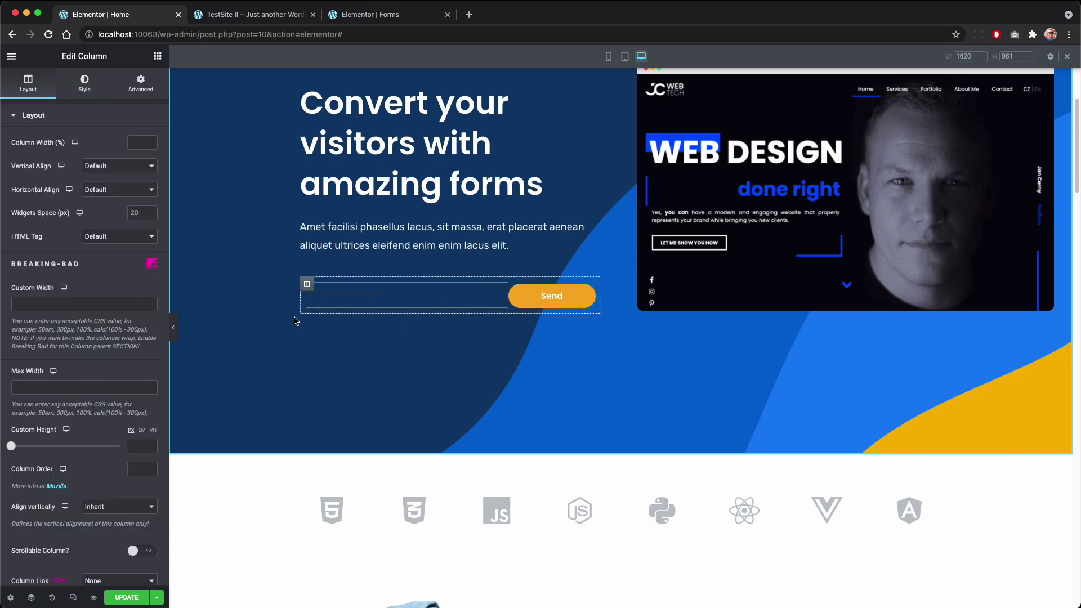
left_click(90, 88)
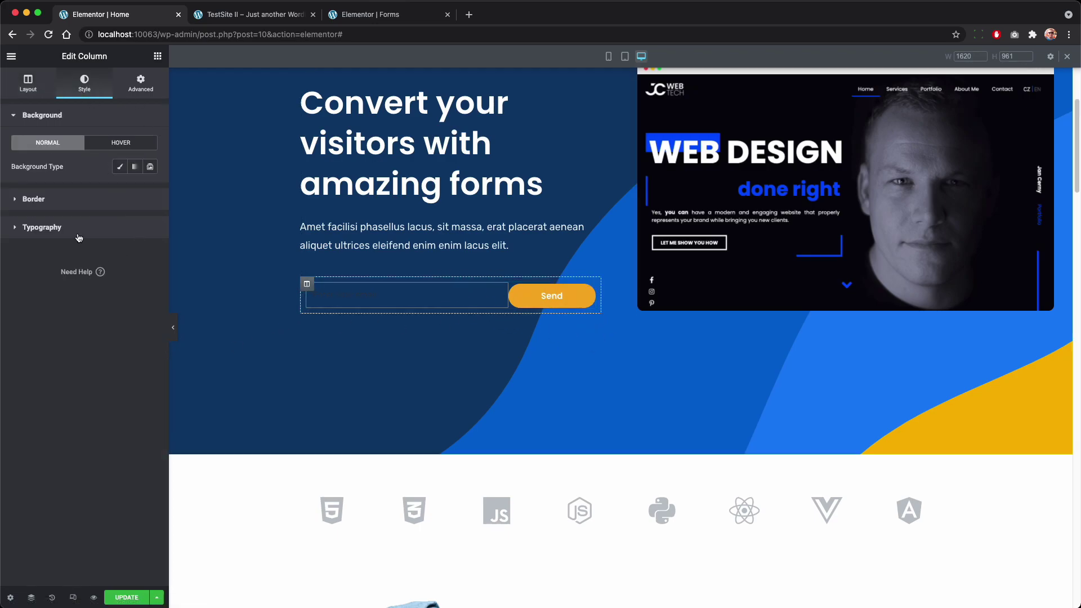
left_click(120, 167)
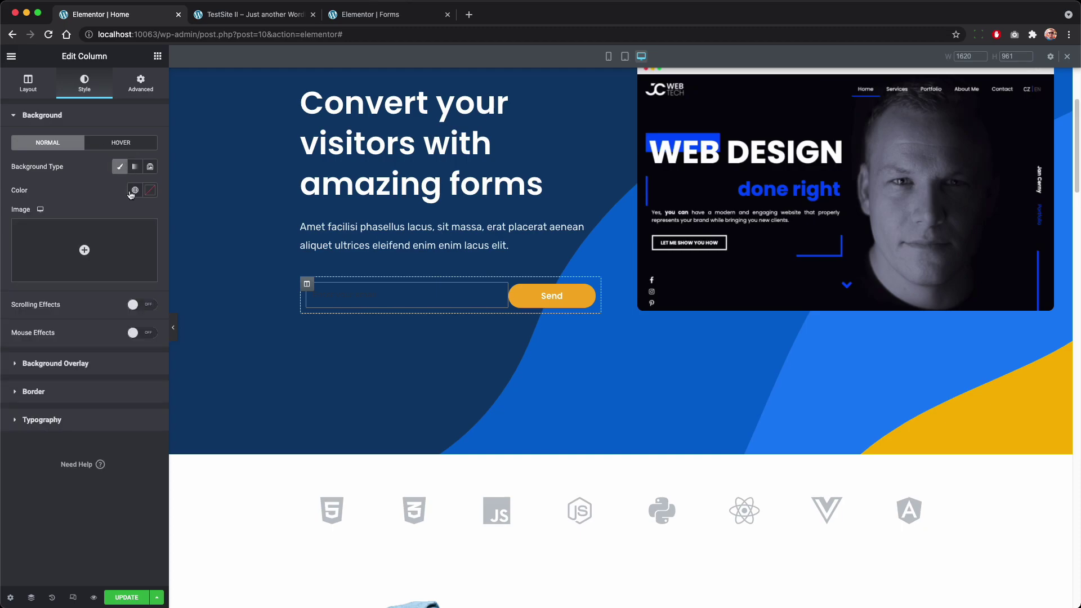
left_click(150, 191)
type("#FFFFFF")
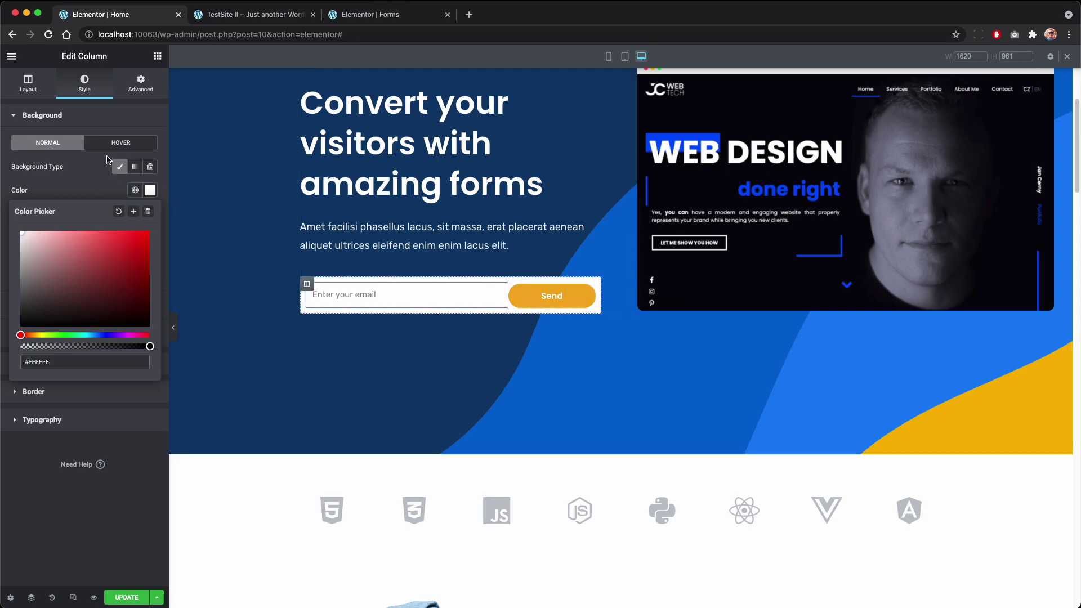
left_click(61, 146)
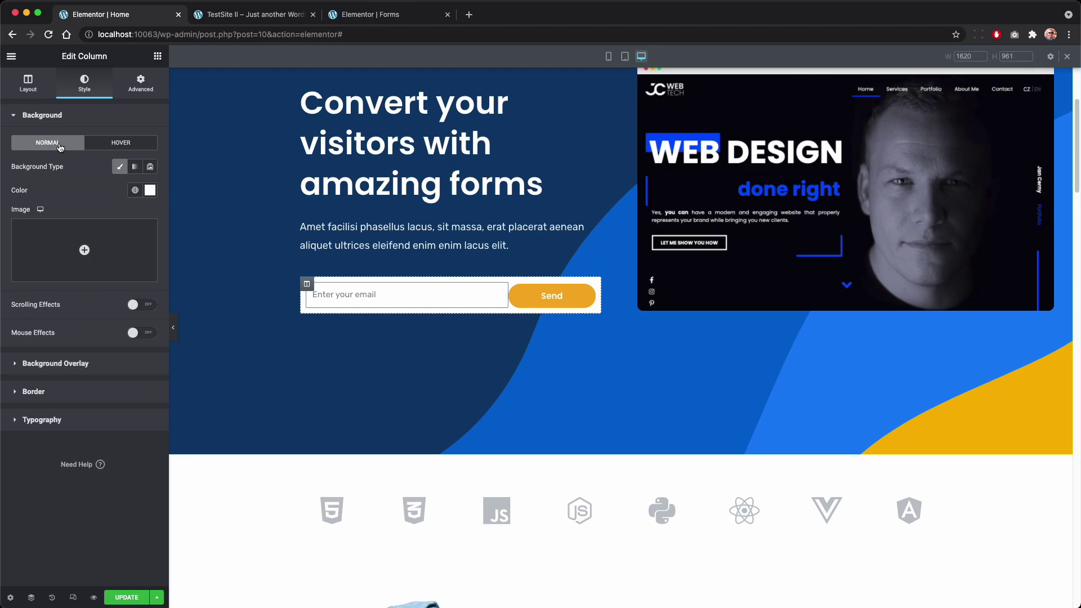
Step: Set the column's border radius to 30 px
left_click(80, 388)
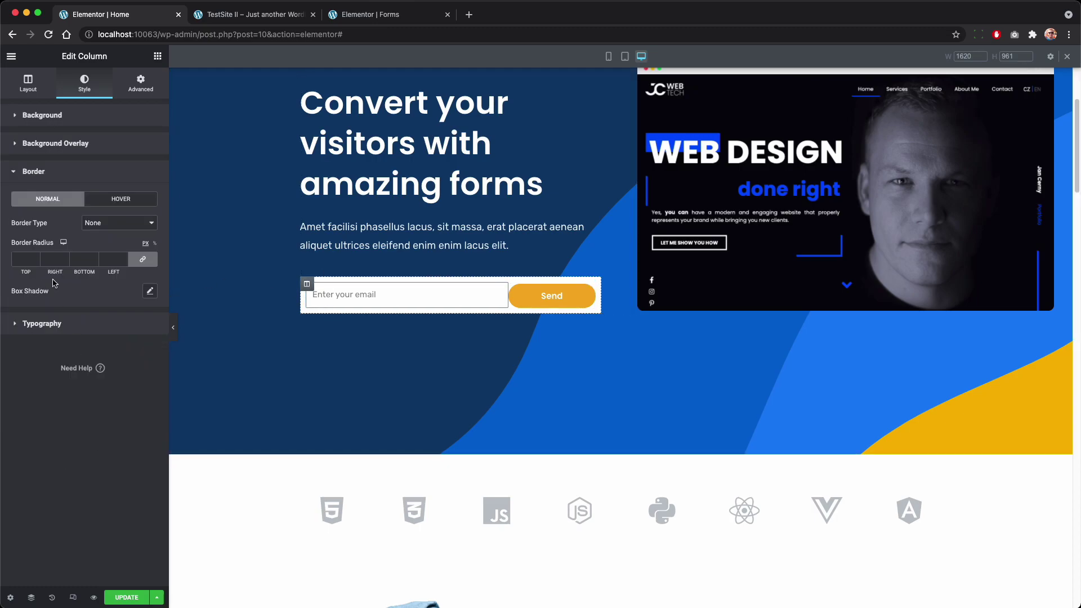
left_click(31, 260)
type("30")
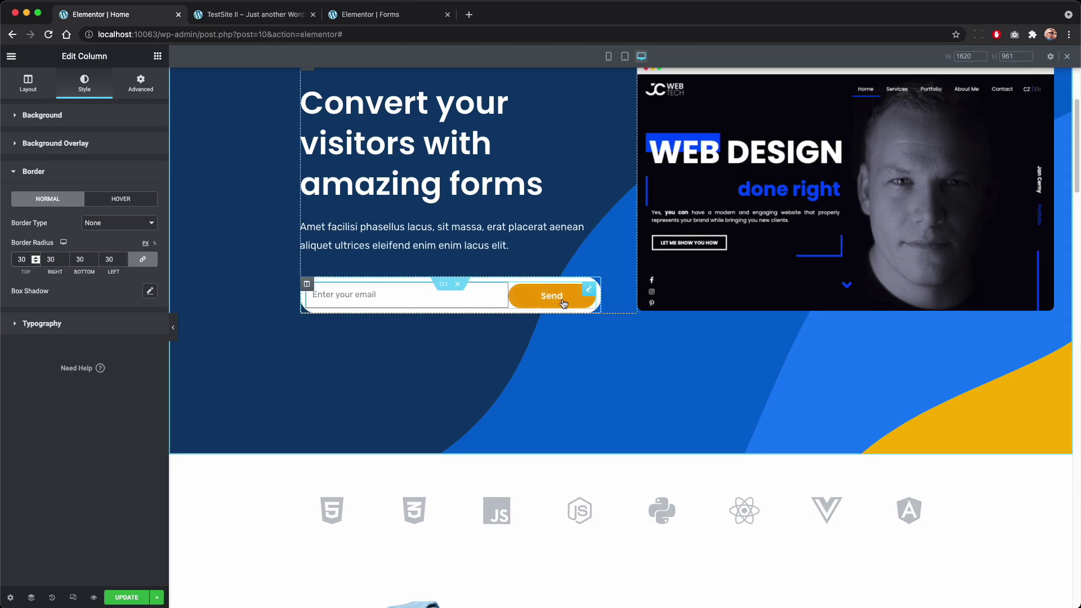
Step: Set the column's linked padding to 3 px on all sides and preview with the panel collapsed
left_click(138, 86)
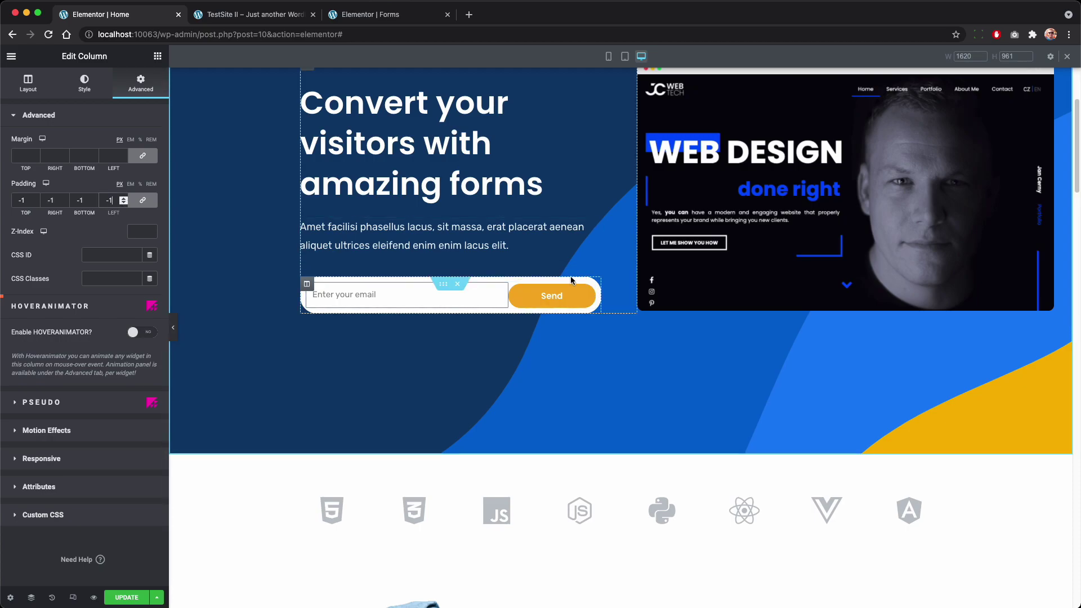
left_click(123, 199)
left_click(122, 199)
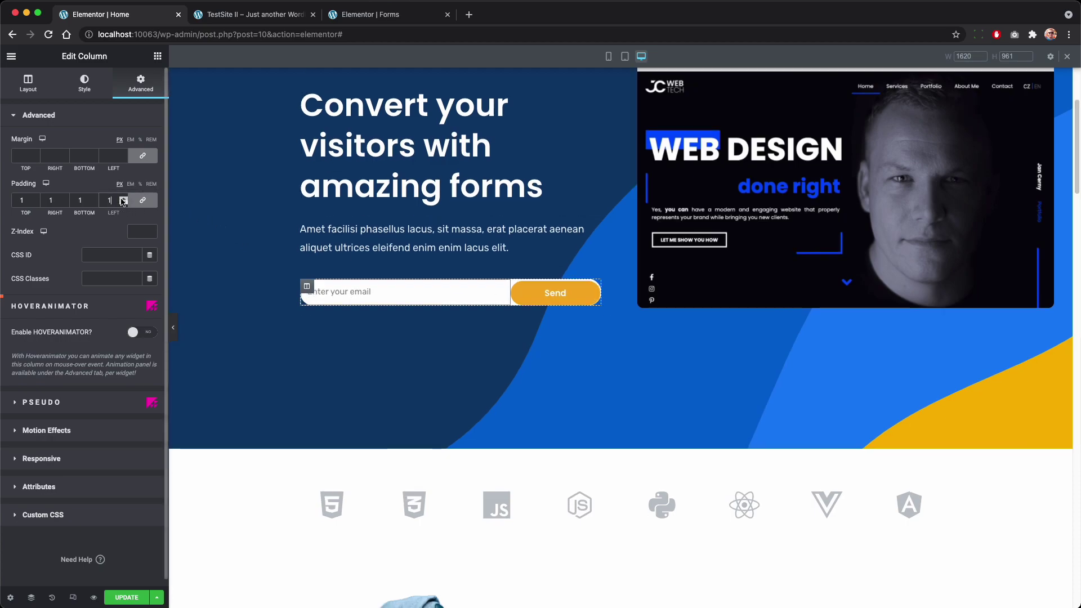
left_click(122, 199)
left_click(123, 199)
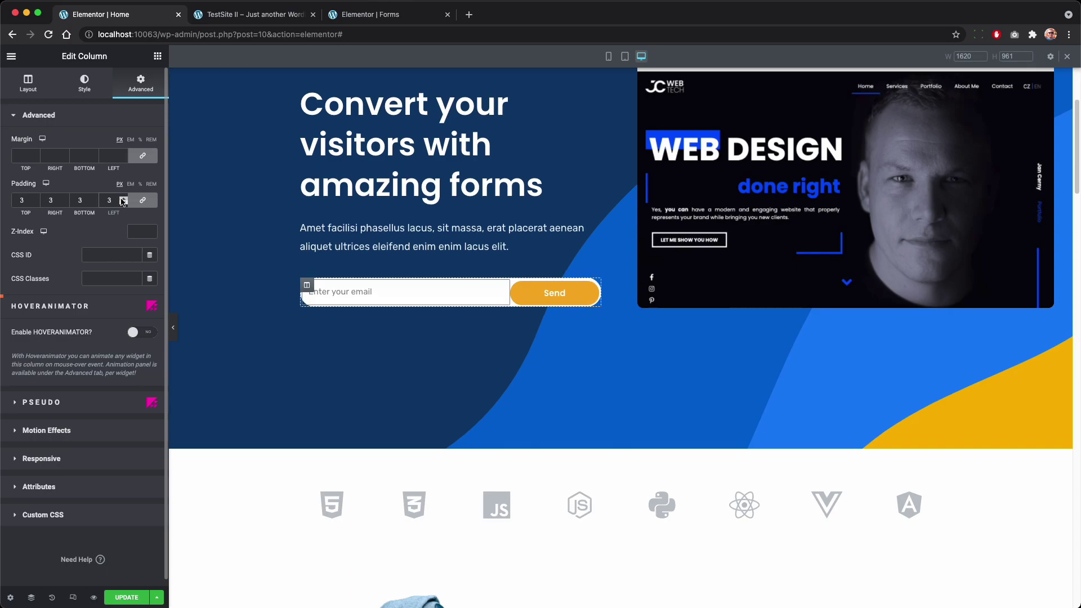
left_click(122, 199)
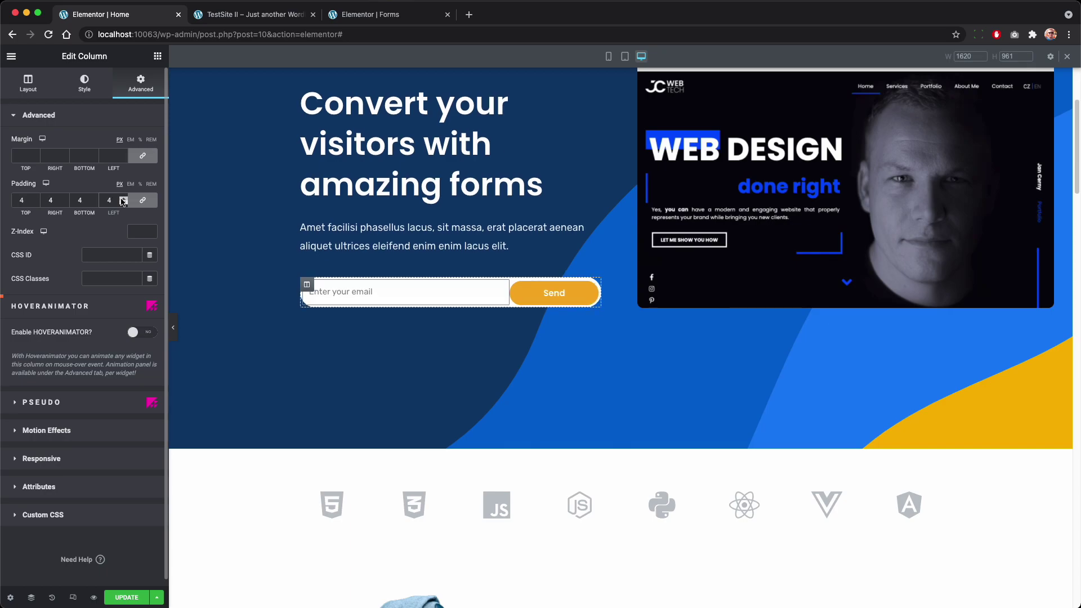
left_click(123, 203)
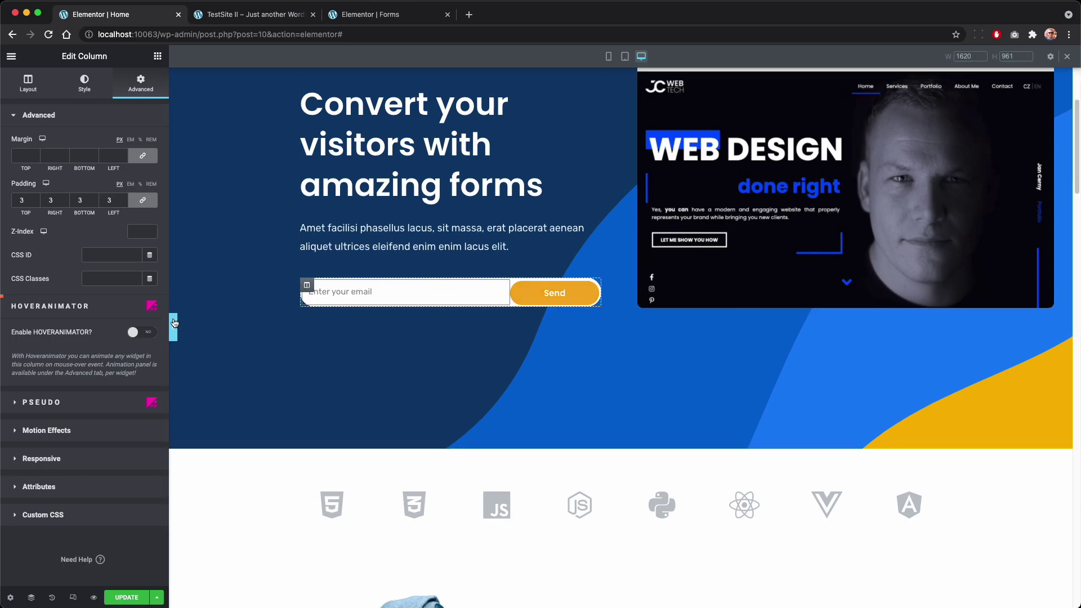
left_click(173, 327)
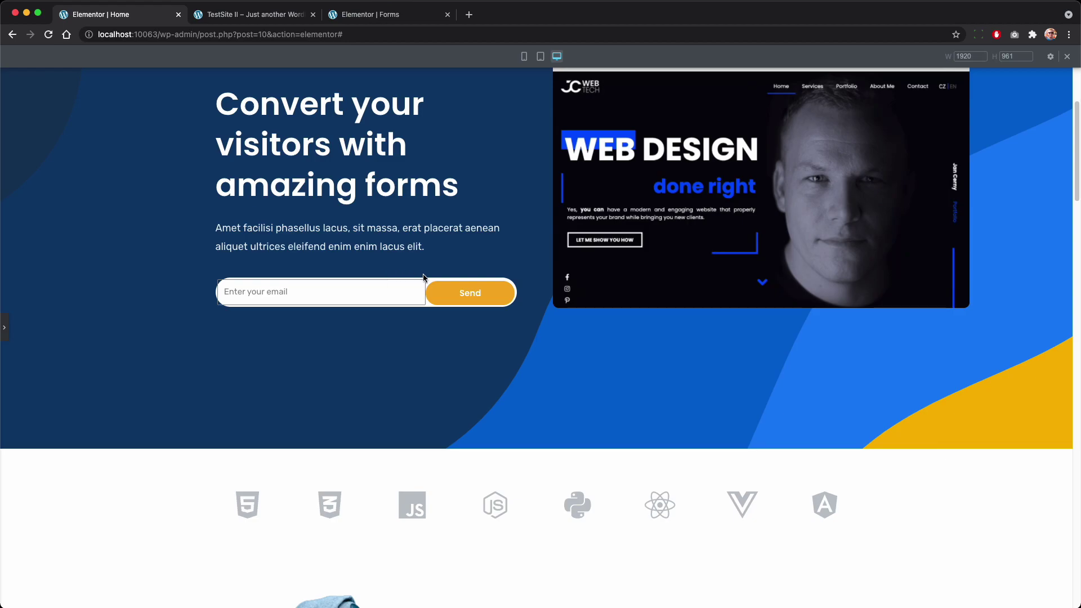
Step: Set the email field's border width to 0 and check the seamless pill in preview
left_click(4, 327)
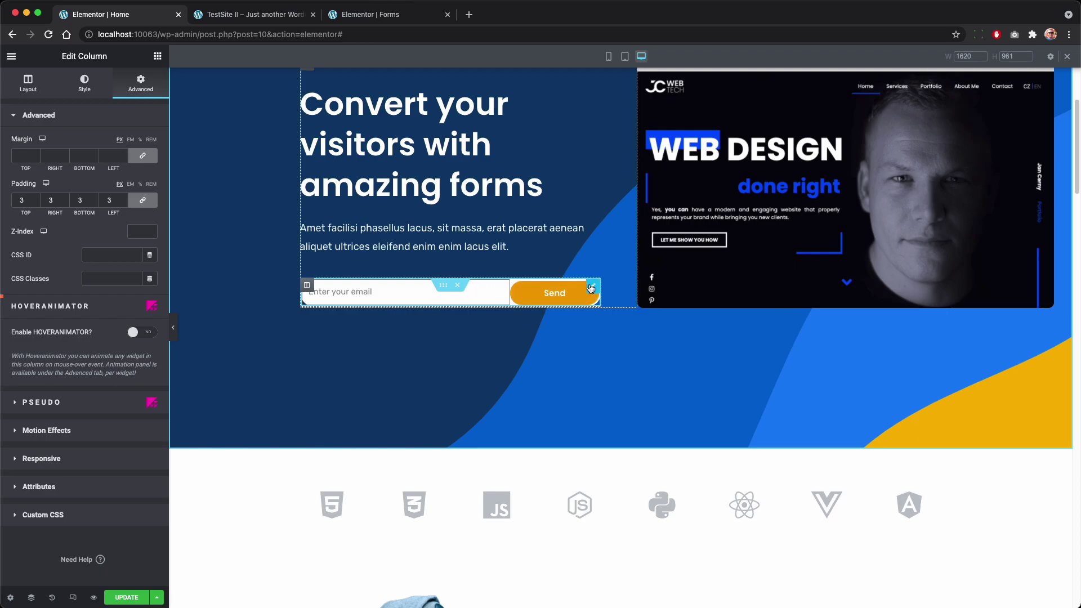
left_click(344, 300)
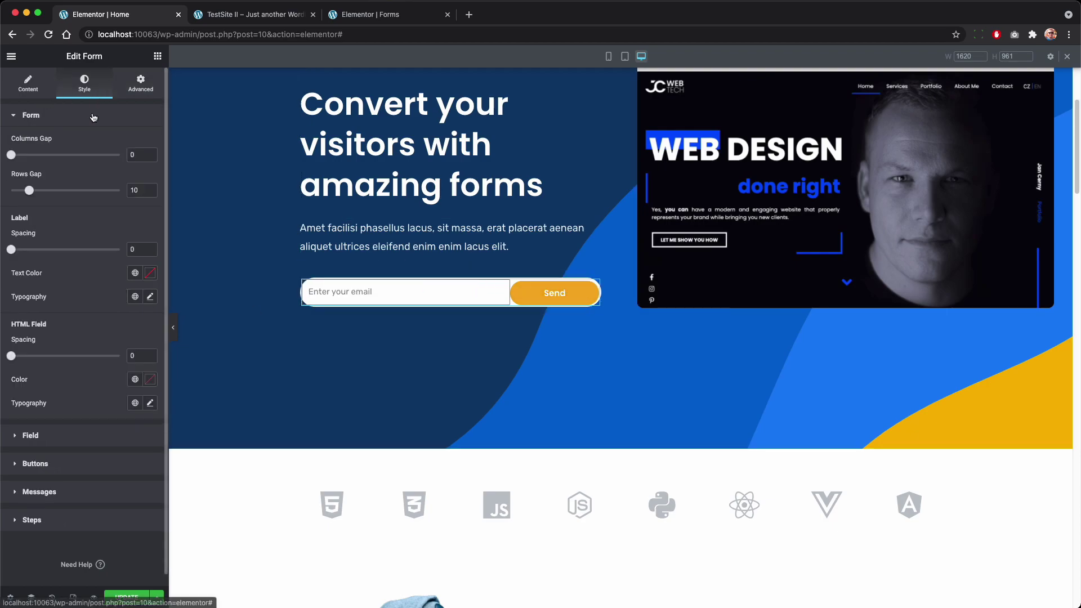
left_click(80, 440)
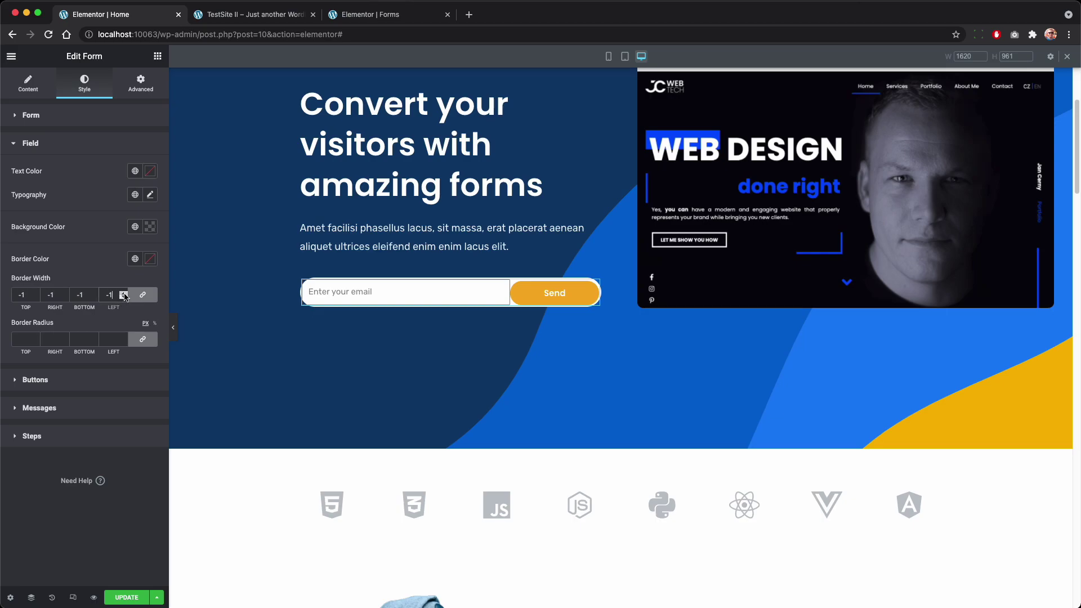
left_click(124, 297)
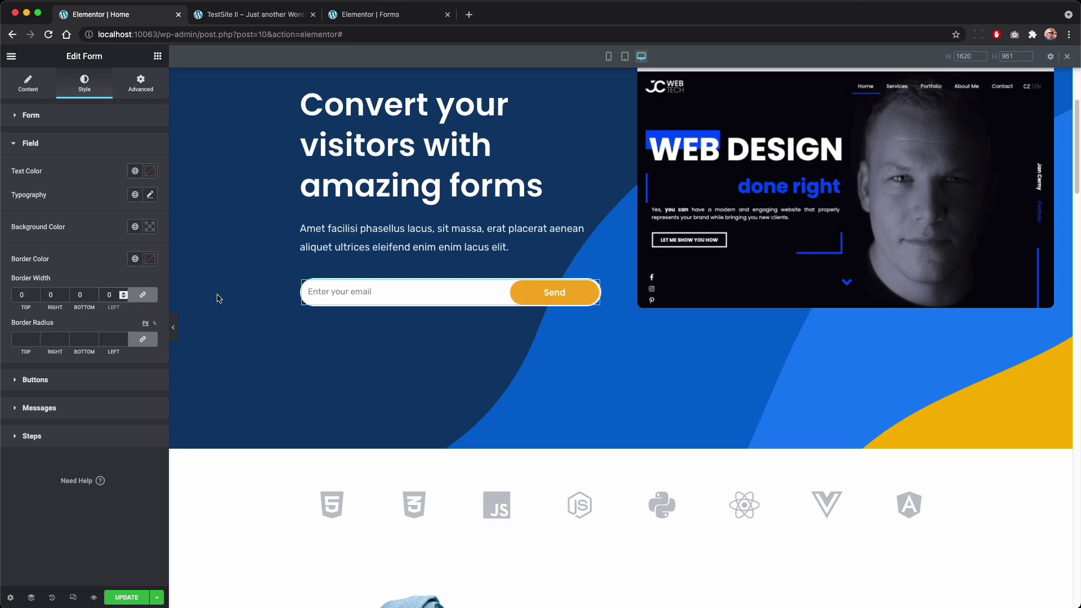
left_click(173, 328)
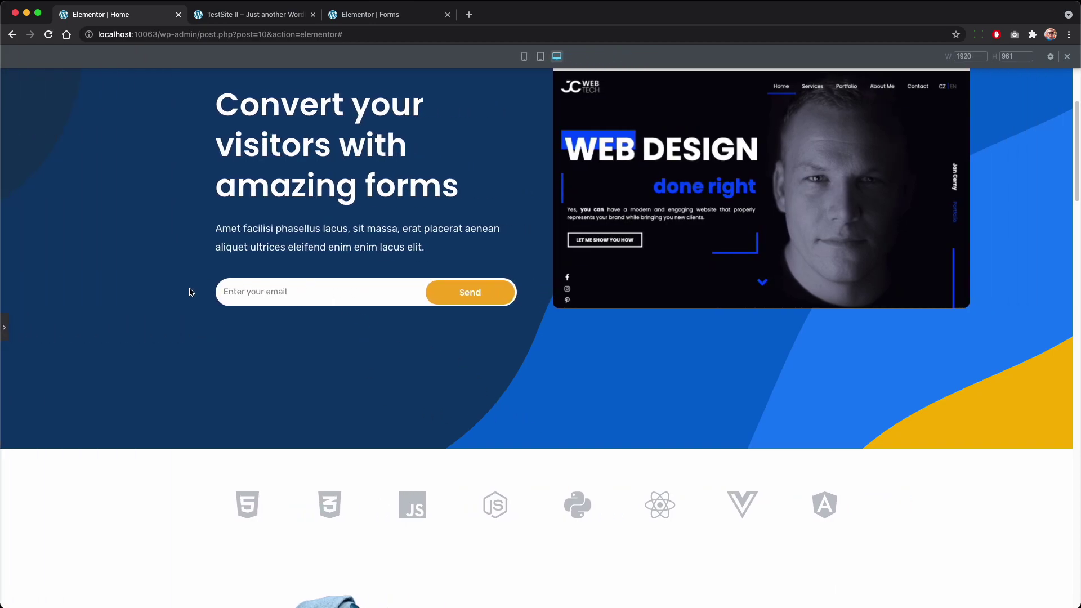
left_click(6, 327)
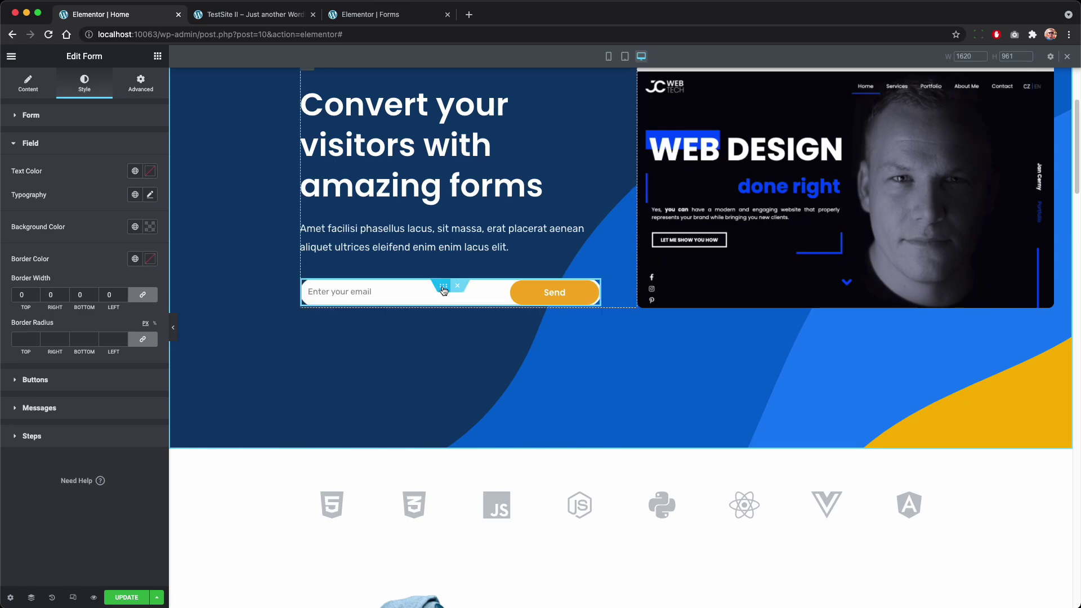
Step: Select the inner section holding the email form and bring up its Advanced Custom CSS editor
left_click(443, 290)
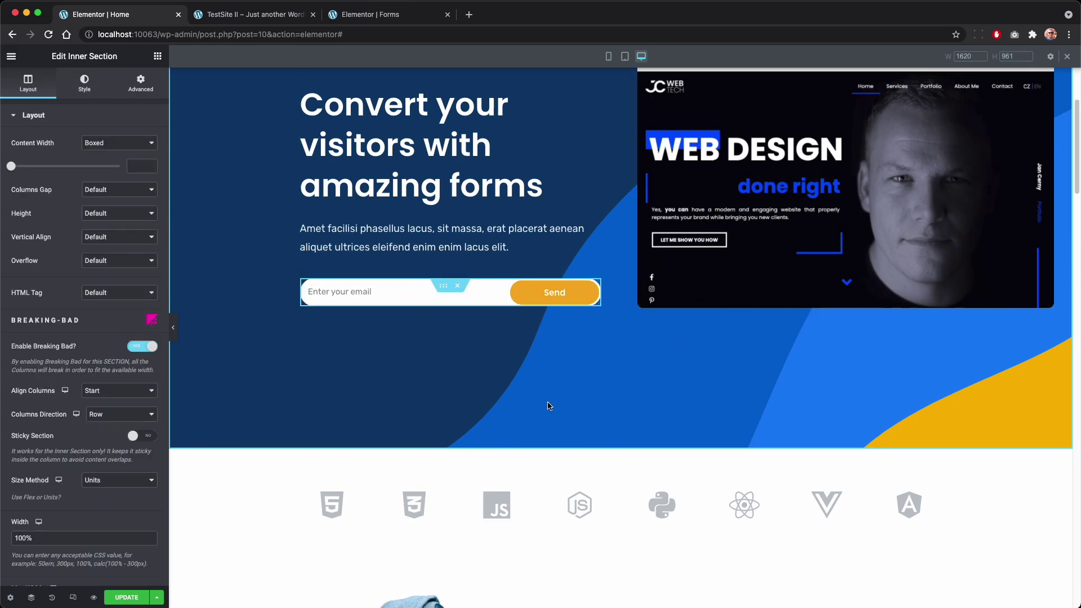
scroll(549, 405, "up", 3)
scroll(592, 322, "down", 1)
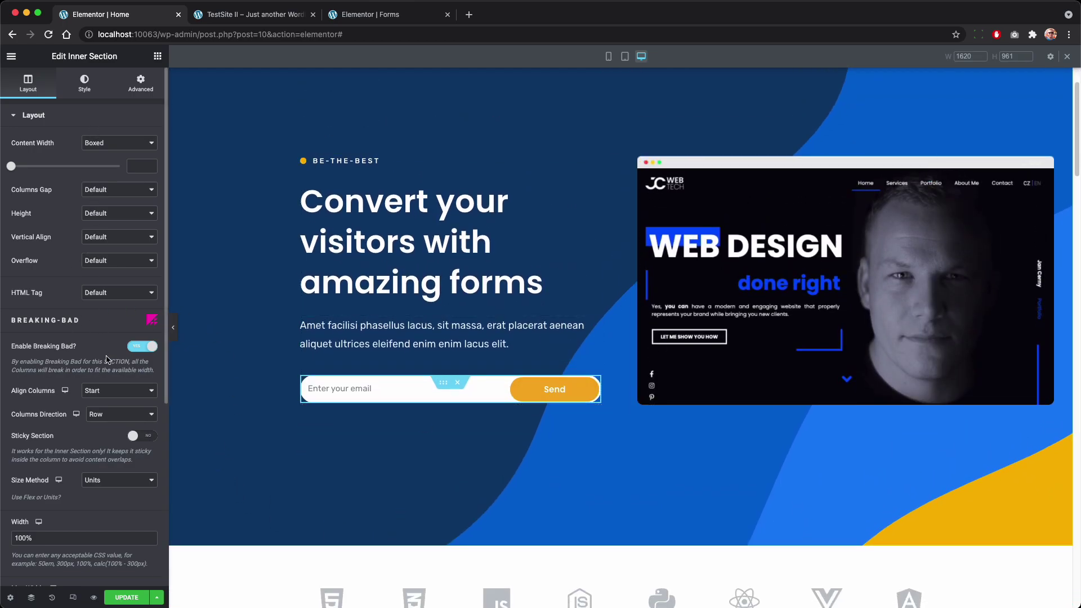
scroll(107, 359, "down", 3)
scroll(95, 451, "down", 5)
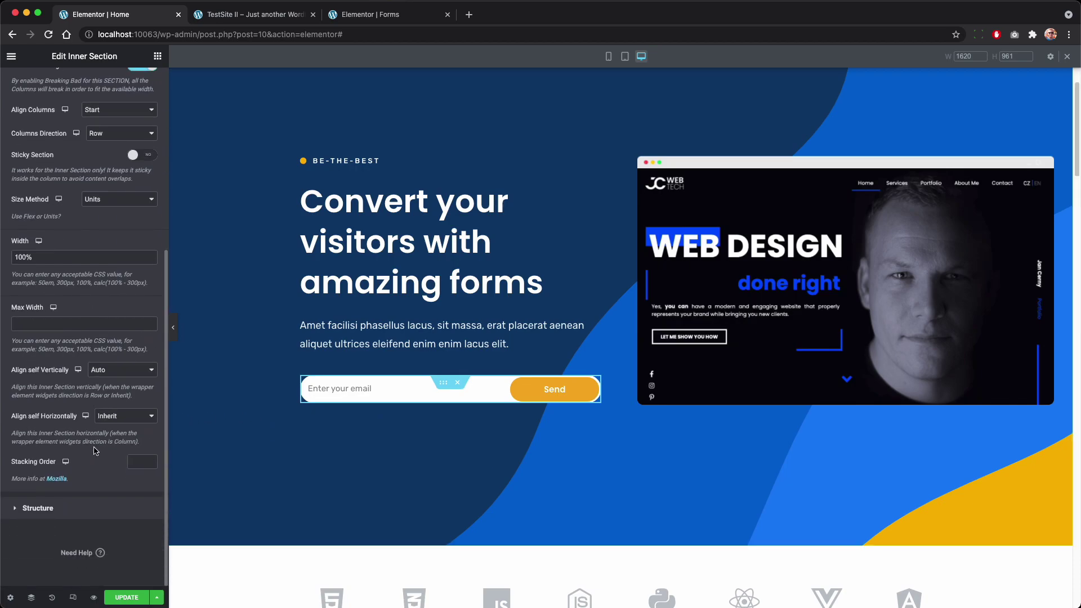
scroll(149, 160, "up", 5)
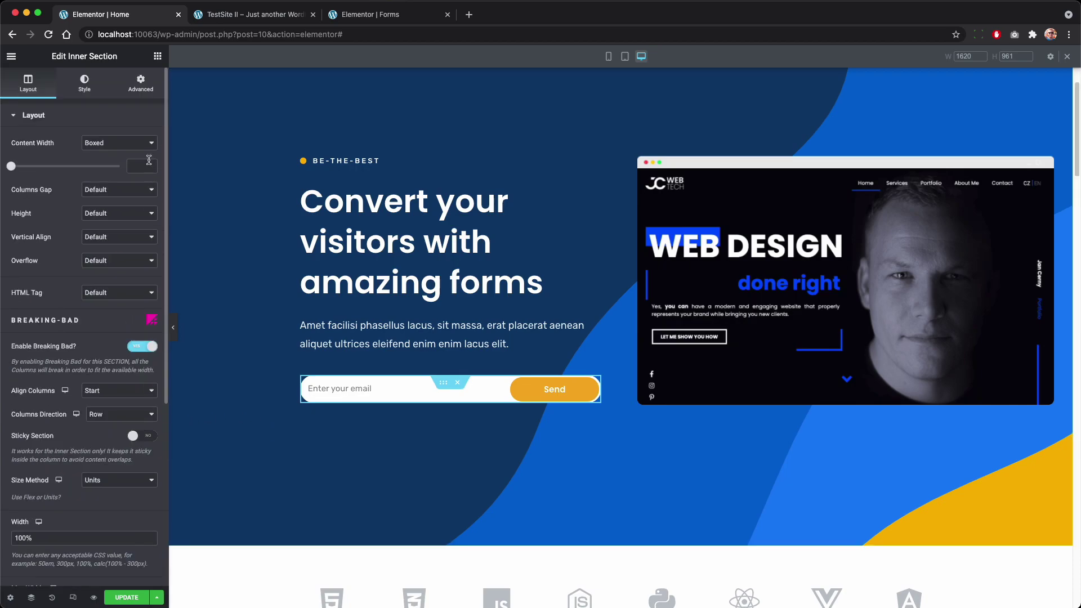
left_click(144, 93)
left_click(85, 396)
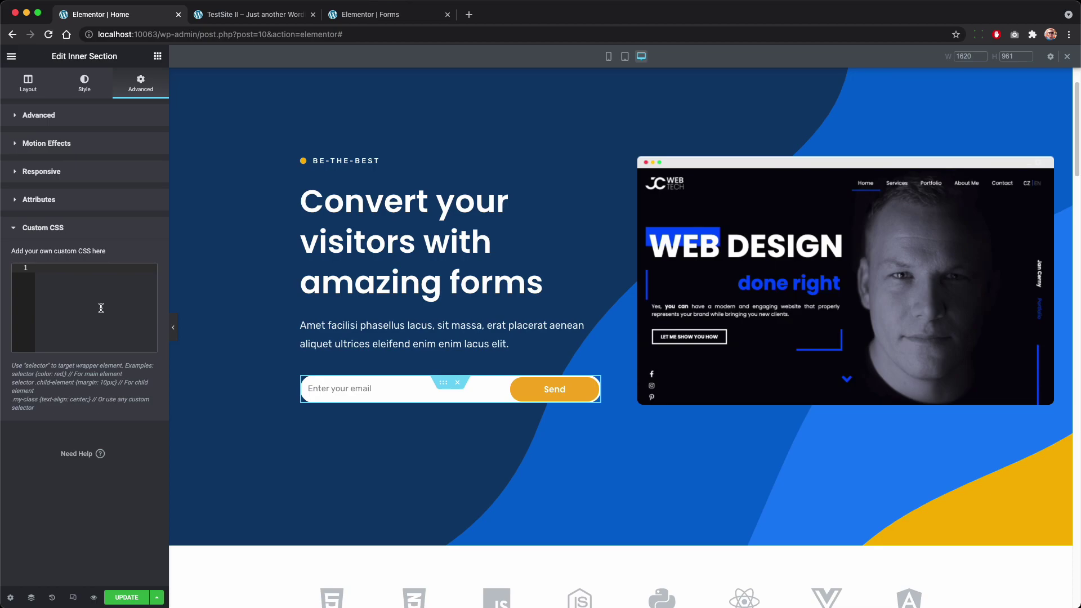
Step: Enter the rule selector { max-width: 400px; } in Custom CSS and save the page
type("s")
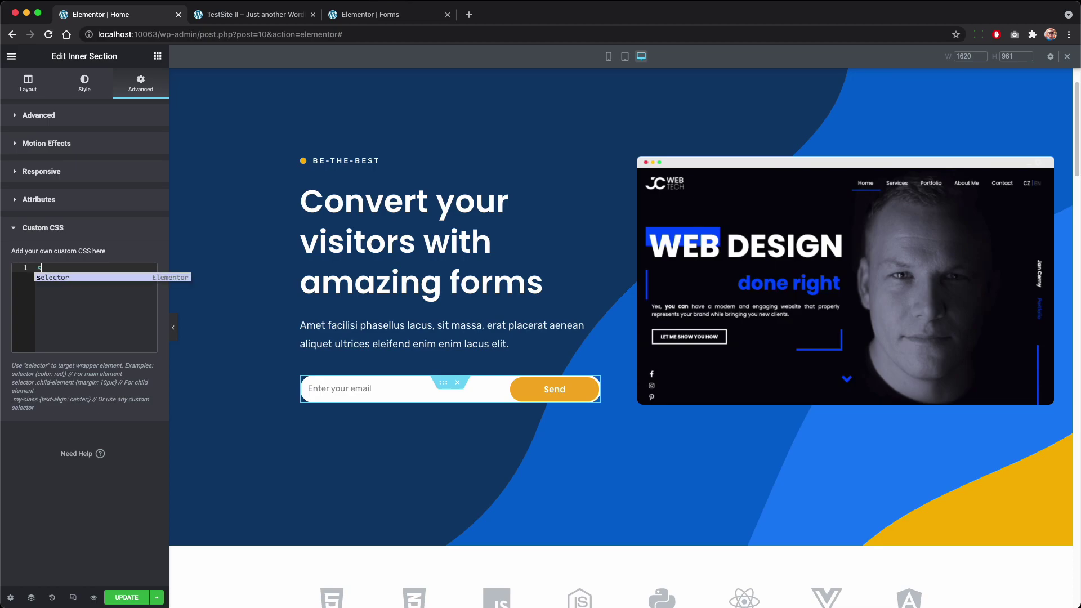
type("elector")
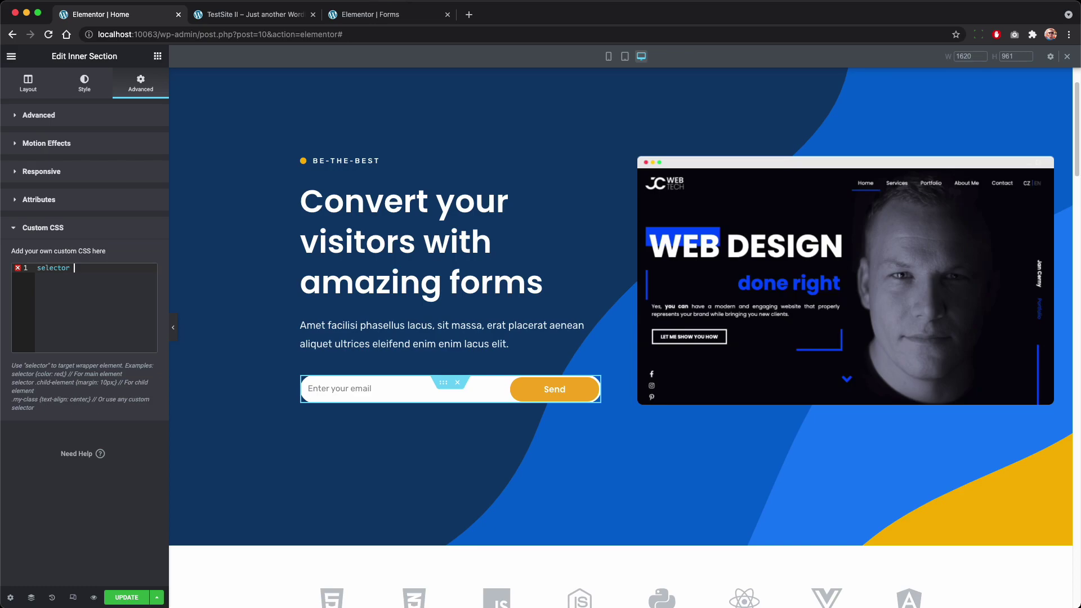
type(" {")
key("Return")
type("max.")
type("-")
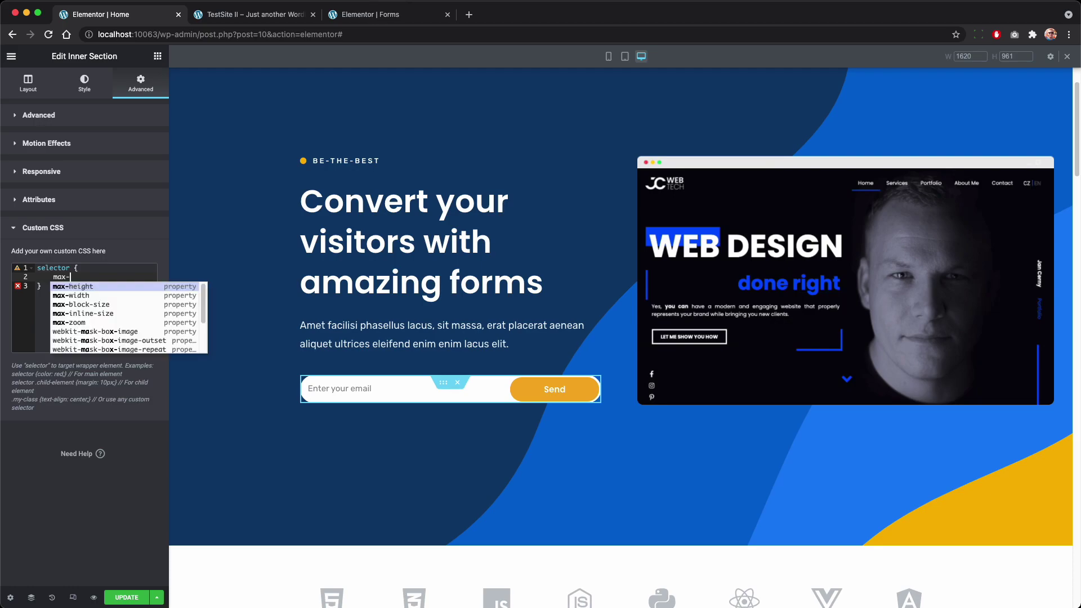
type("w")
key("Return")
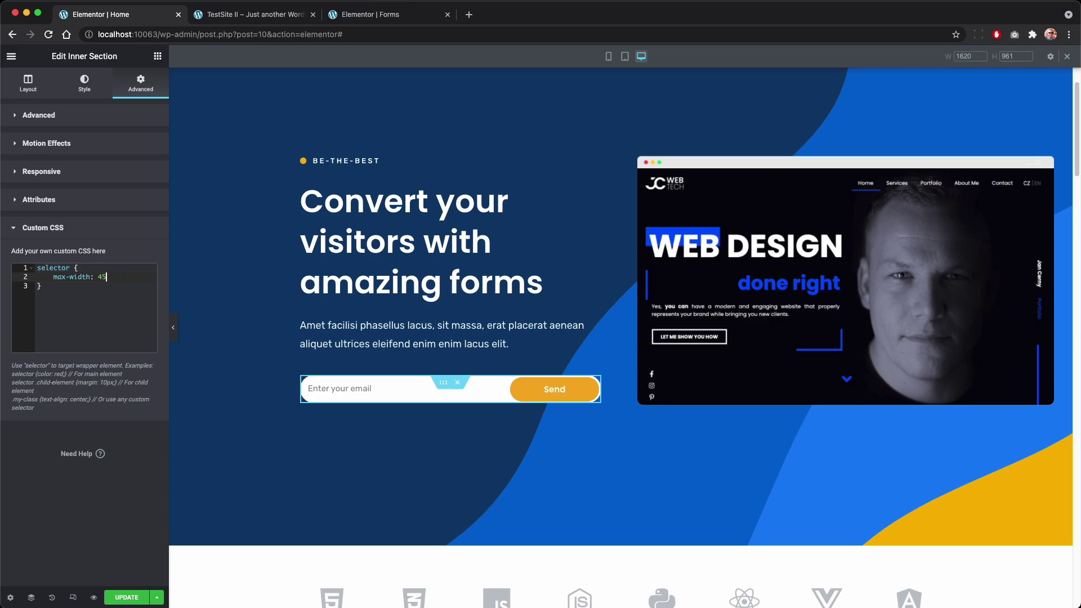
type("450px")
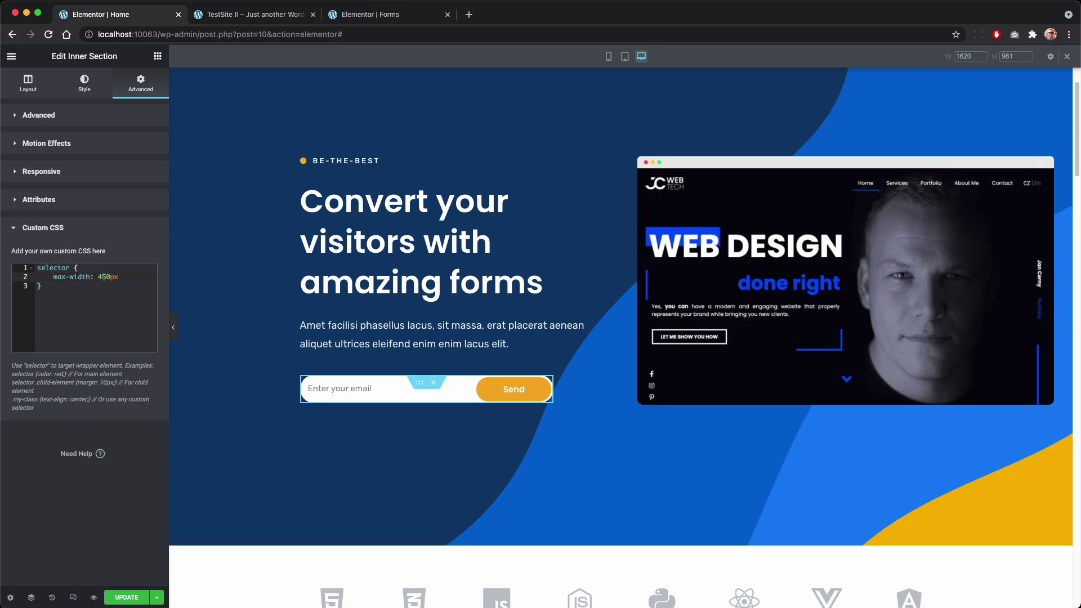
left_click(106, 276)
key("BackSpace")
type("0")
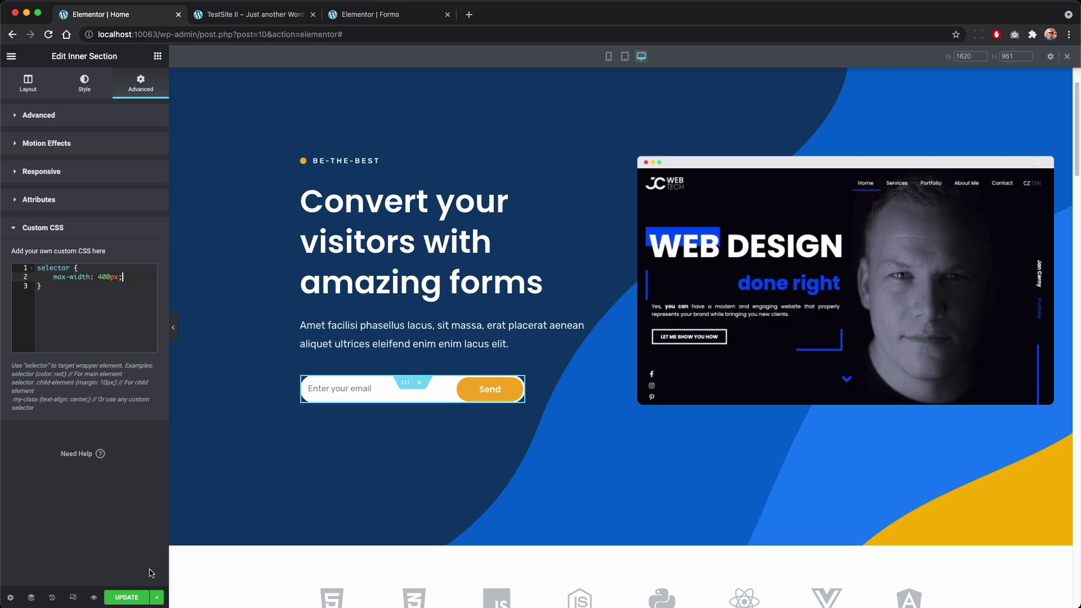
left_click(127, 597)
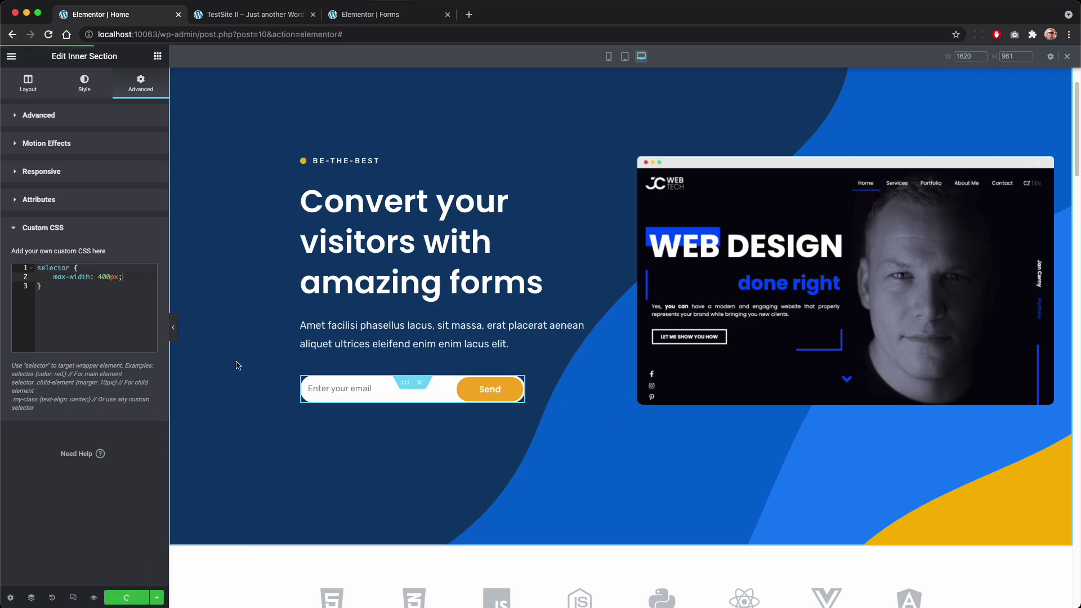
Step: In tablet preview, set the form's button typography size to 15
left_click(624, 56)
left_click(641, 57)
left_click(624, 56)
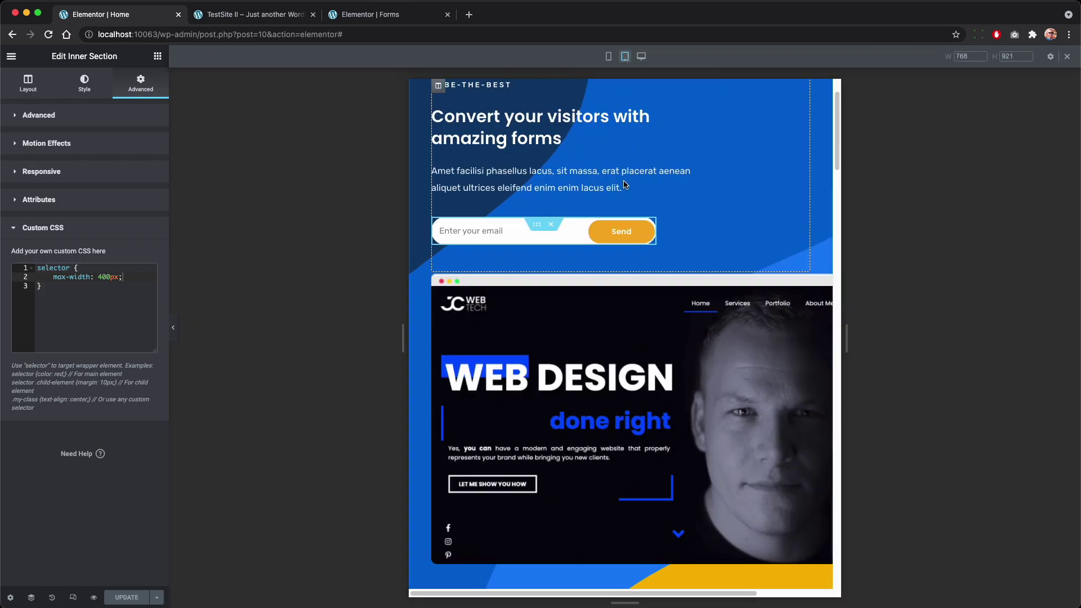
left_click(647, 227)
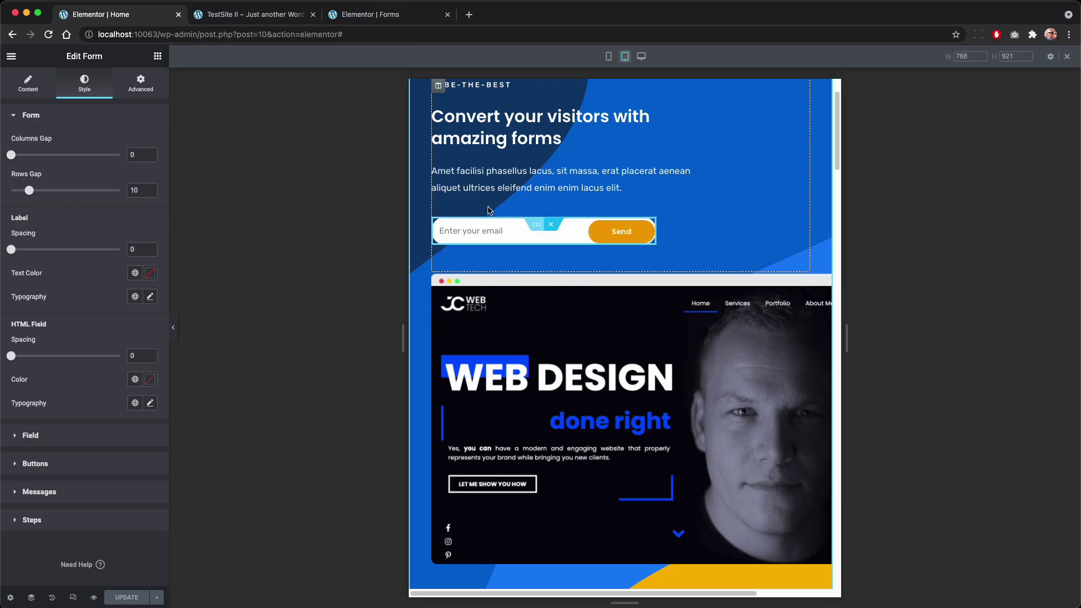
left_click(27, 90)
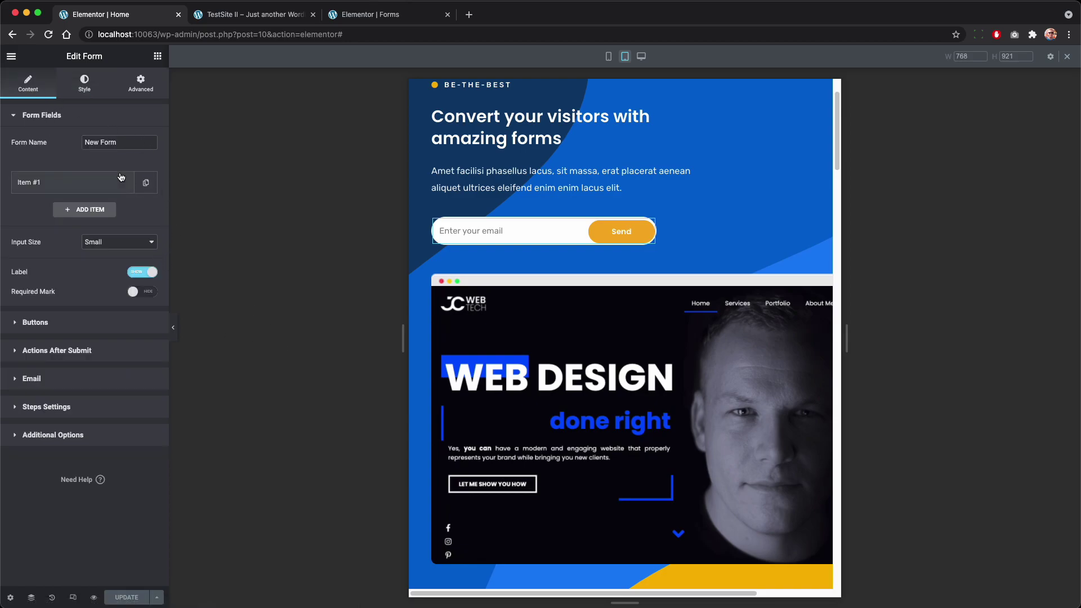
left_click(65, 323)
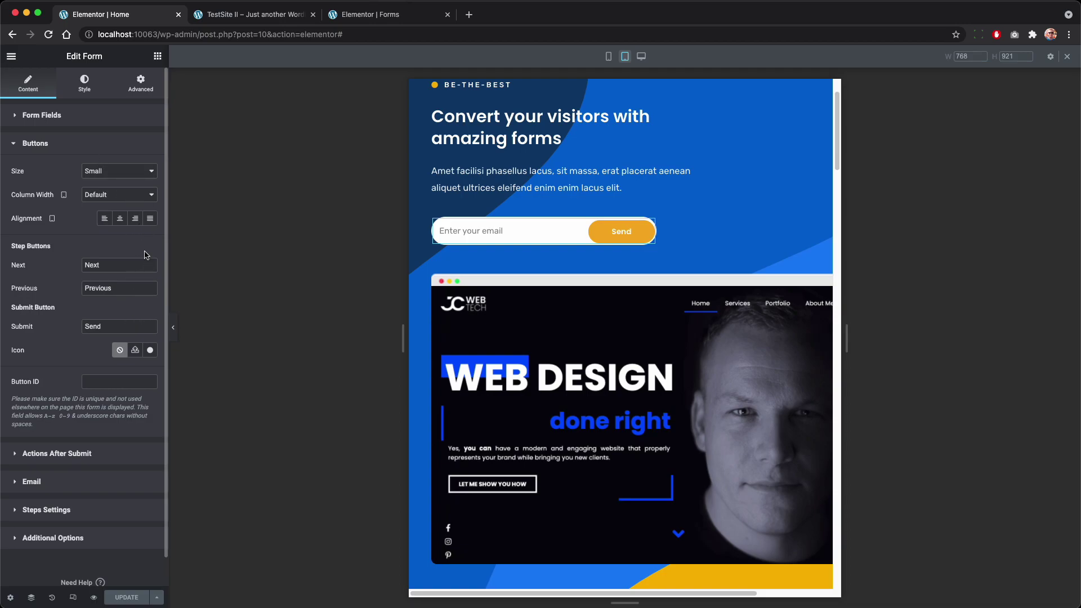
left_click(75, 94)
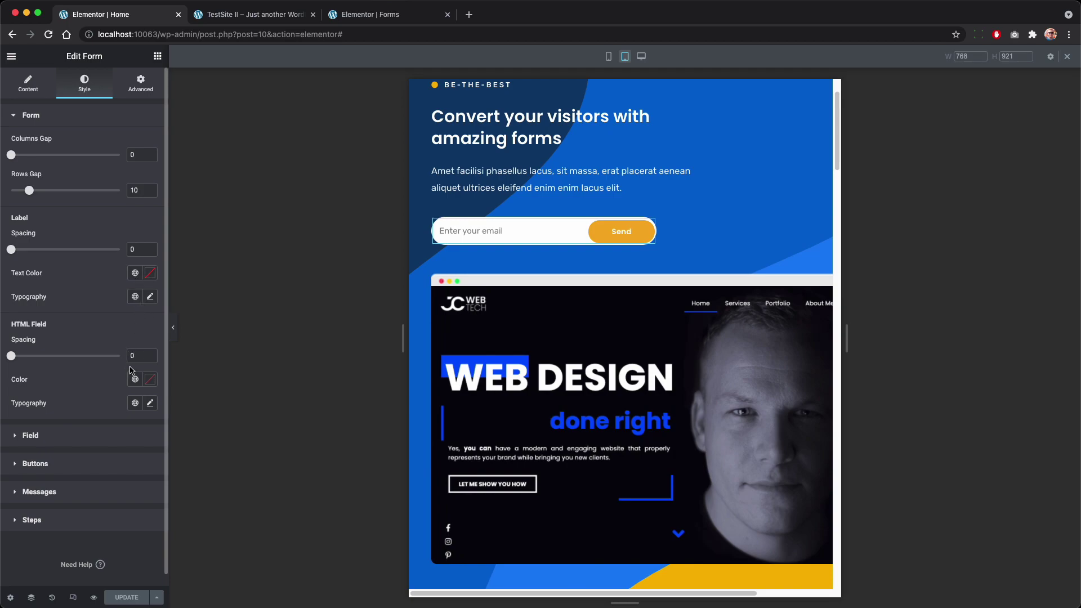
left_click(75, 463)
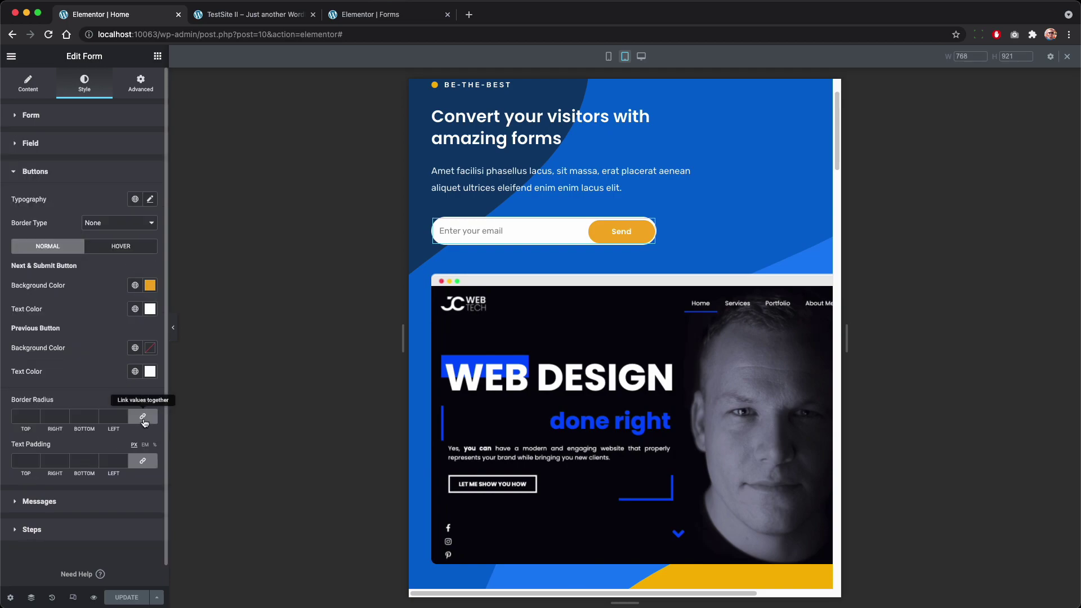
left_click(150, 199)
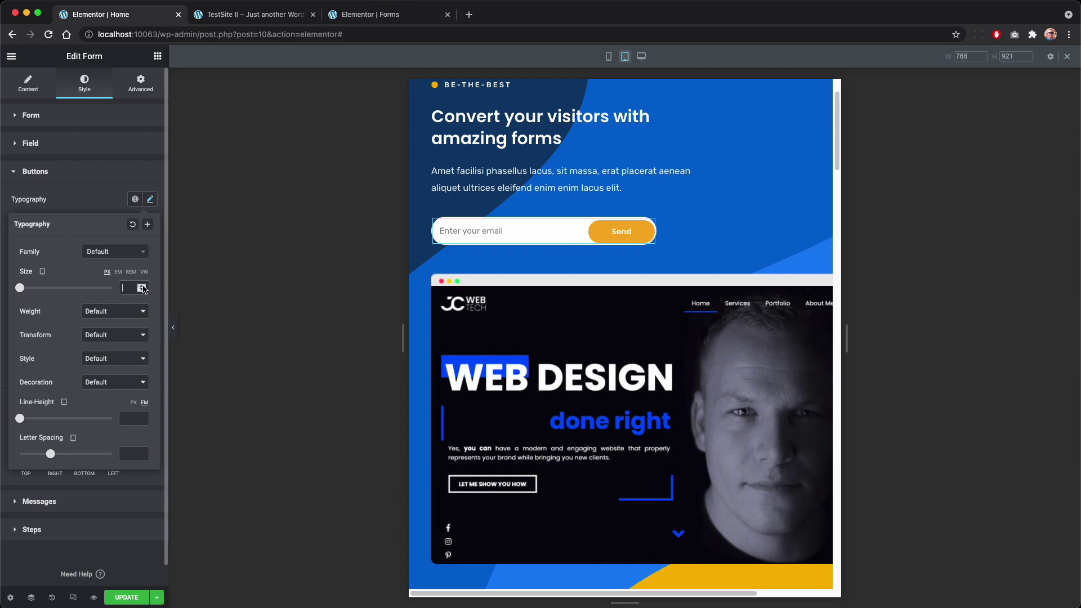
type("15")
Step: Change the submit button text from Send to Subscribe
left_click(664, 236)
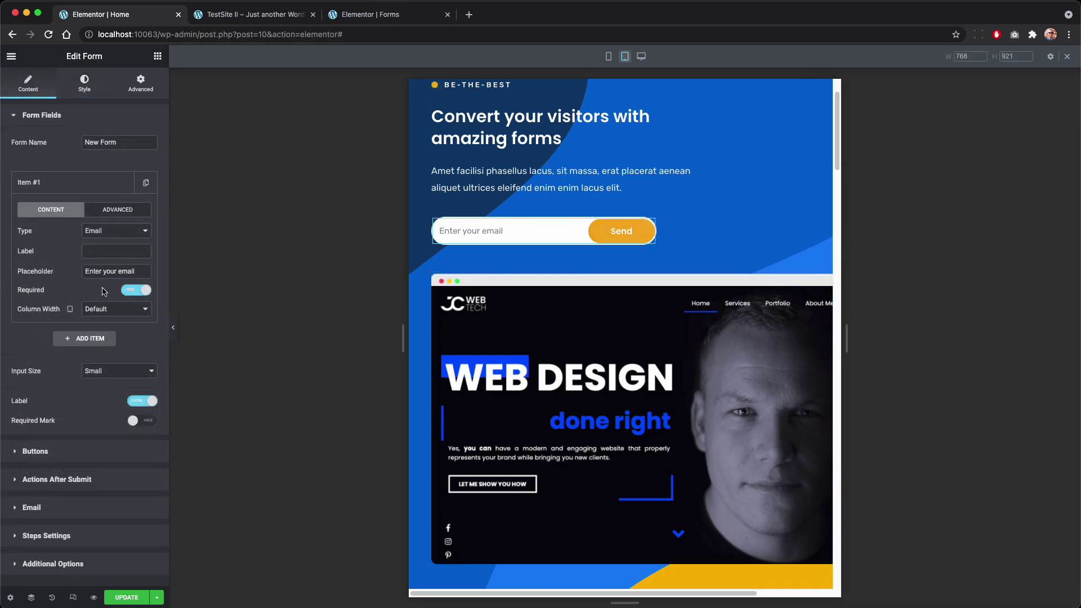
left_click(67, 454)
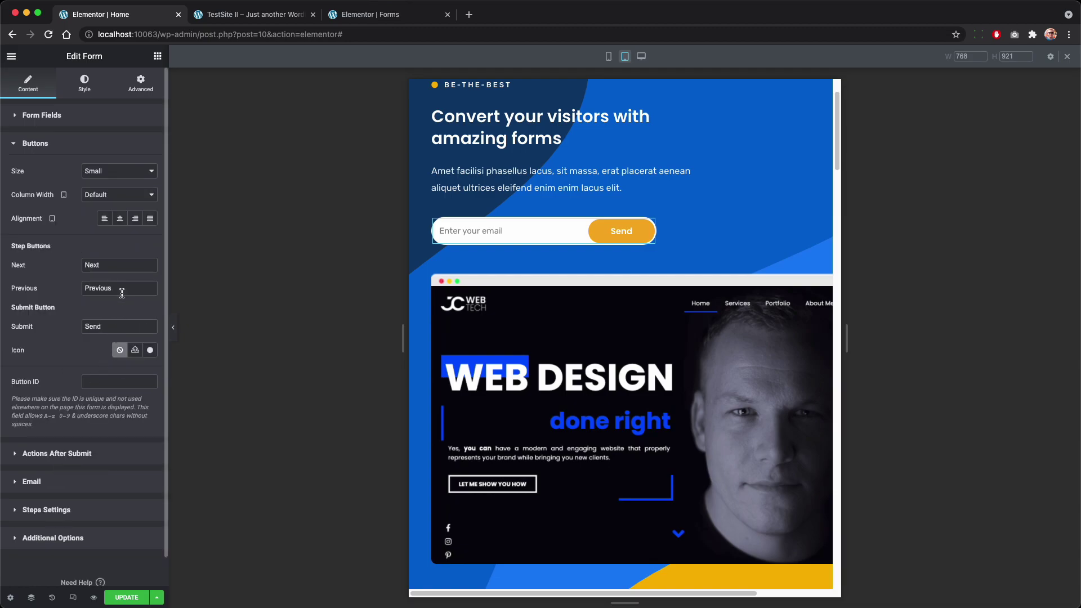
double_click(115, 328)
type("Subscribe")
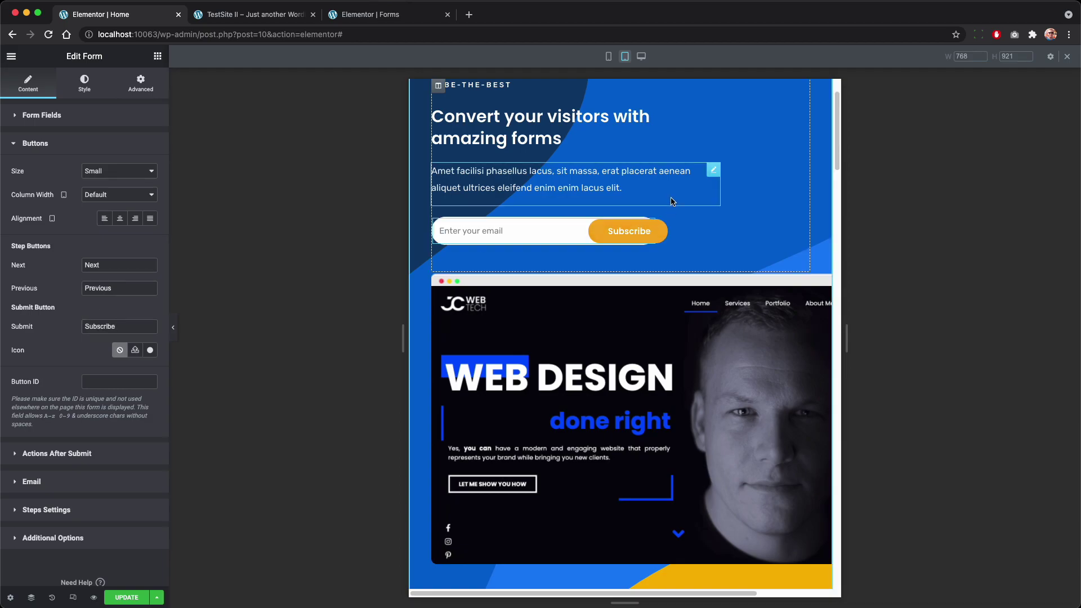
Step: In desktop view, set the button column width to 40% and the email field (Item #1) to 60%
left_click(641, 57)
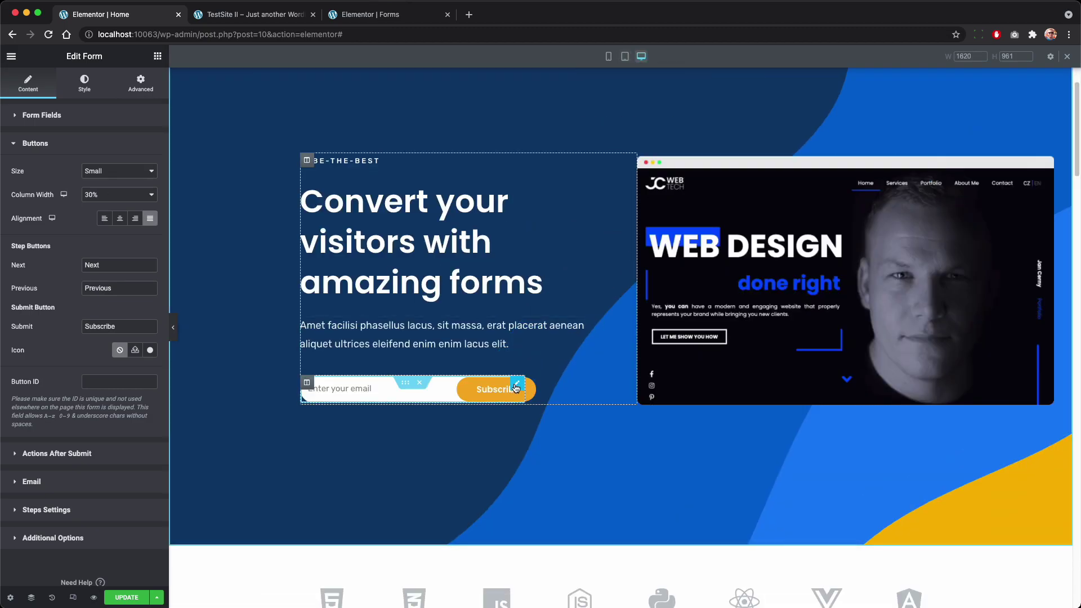
left_click(97, 197)
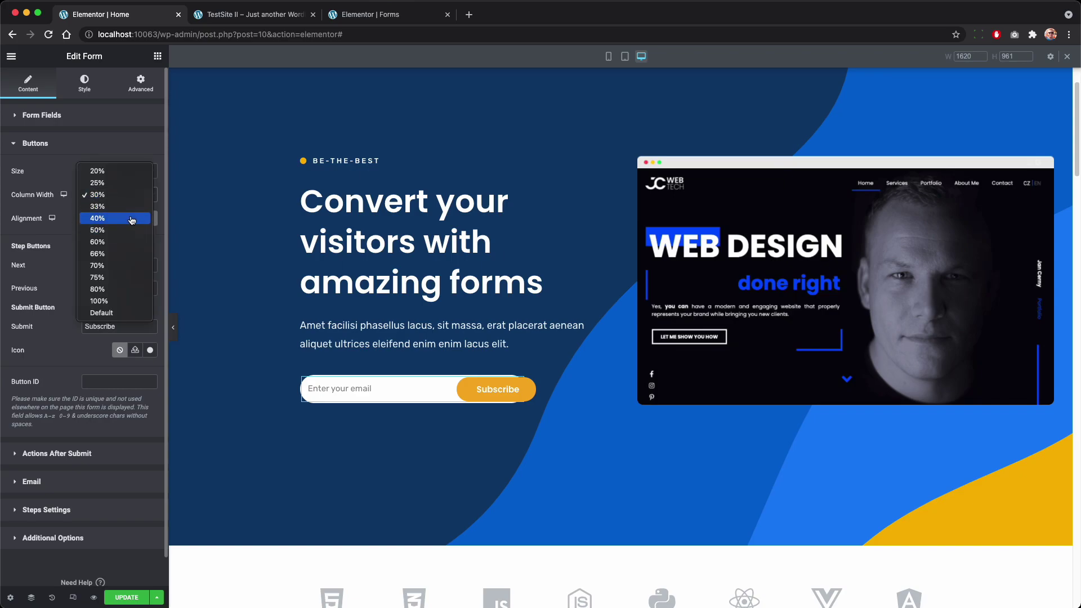
left_click(132, 219)
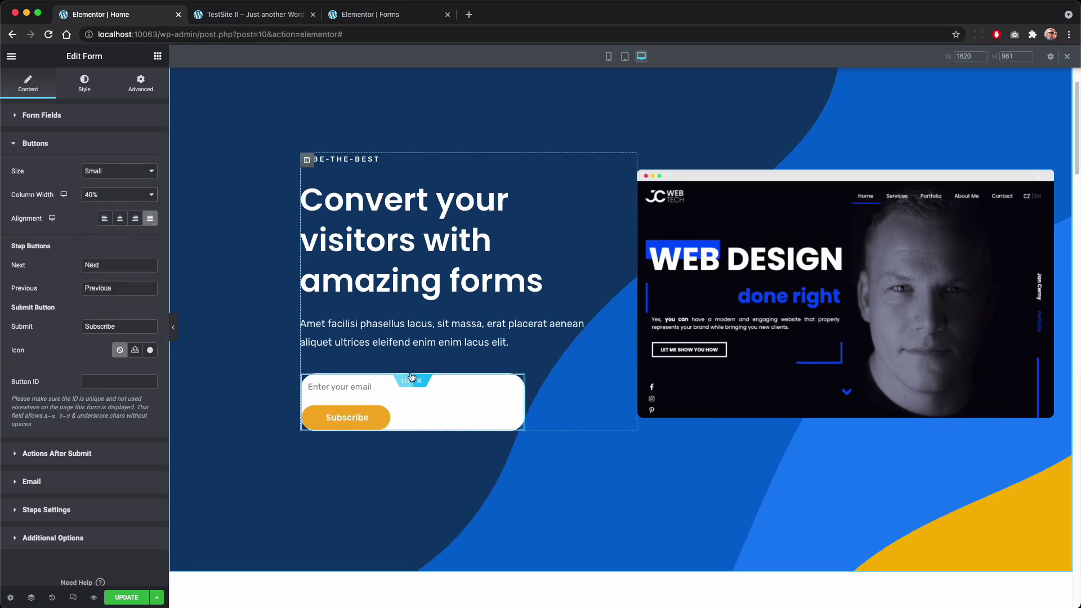
left_click(84, 117)
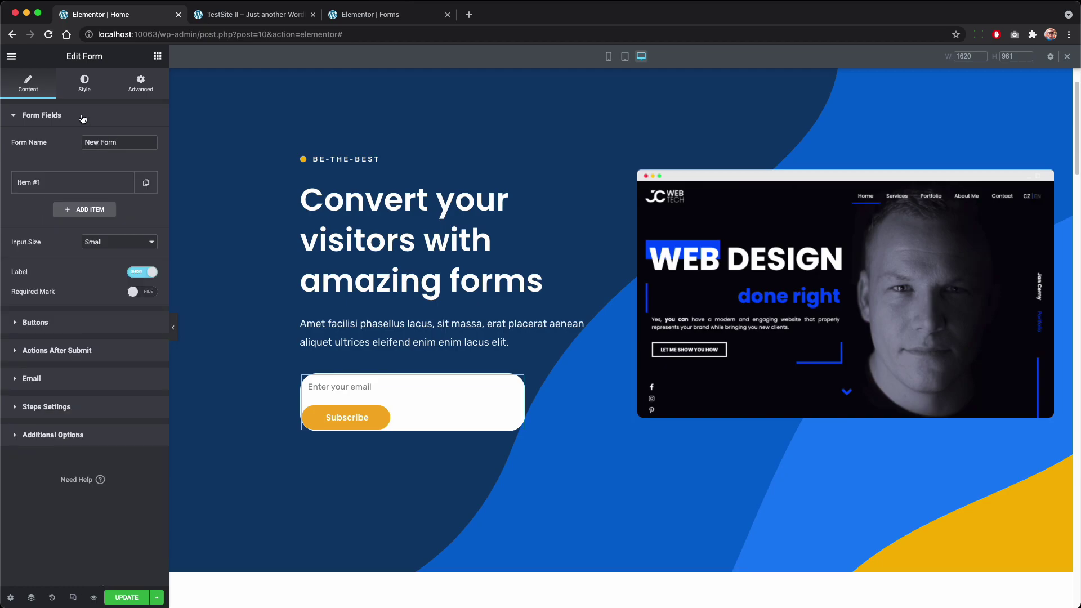
left_click(101, 181)
left_click(116, 309)
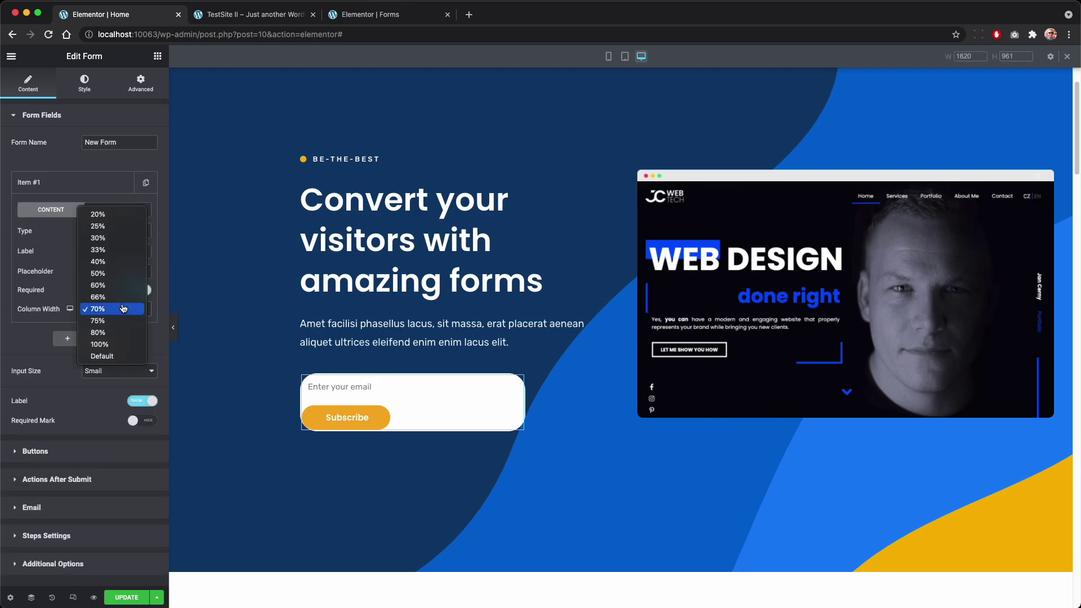
left_click(126, 284)
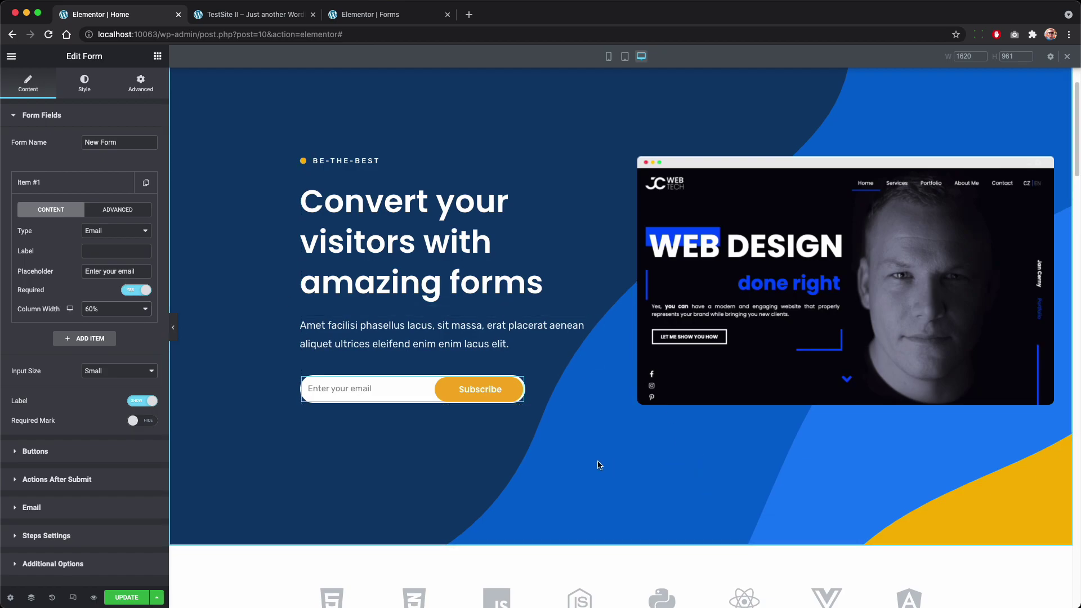
left_click(625, 56)
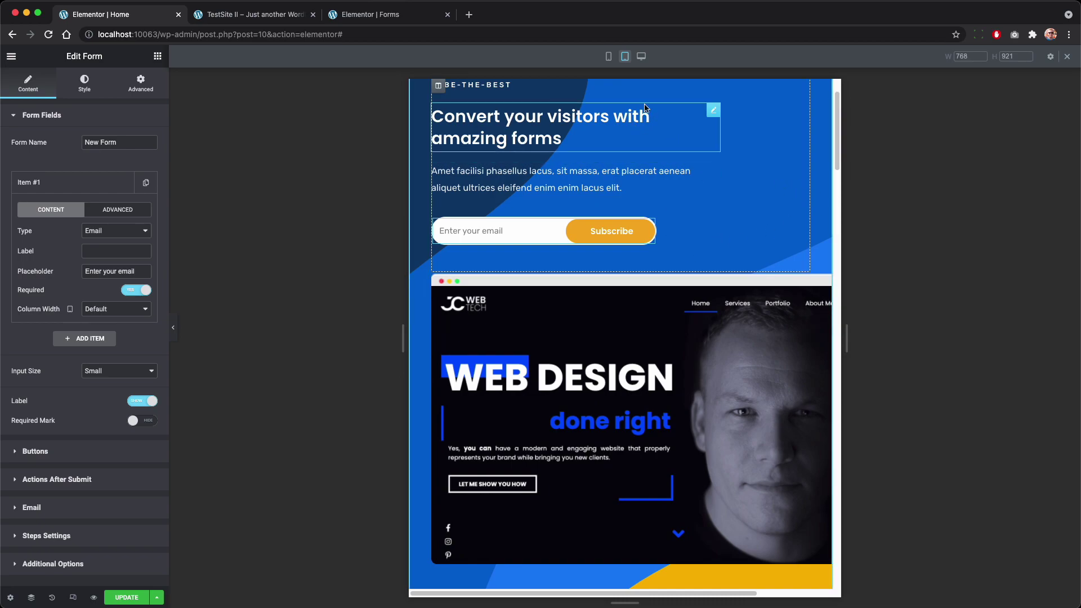
Step: In mobile preview, set the email field column width to 60% and the Subscribe button to 40%
left_click(609, 56)
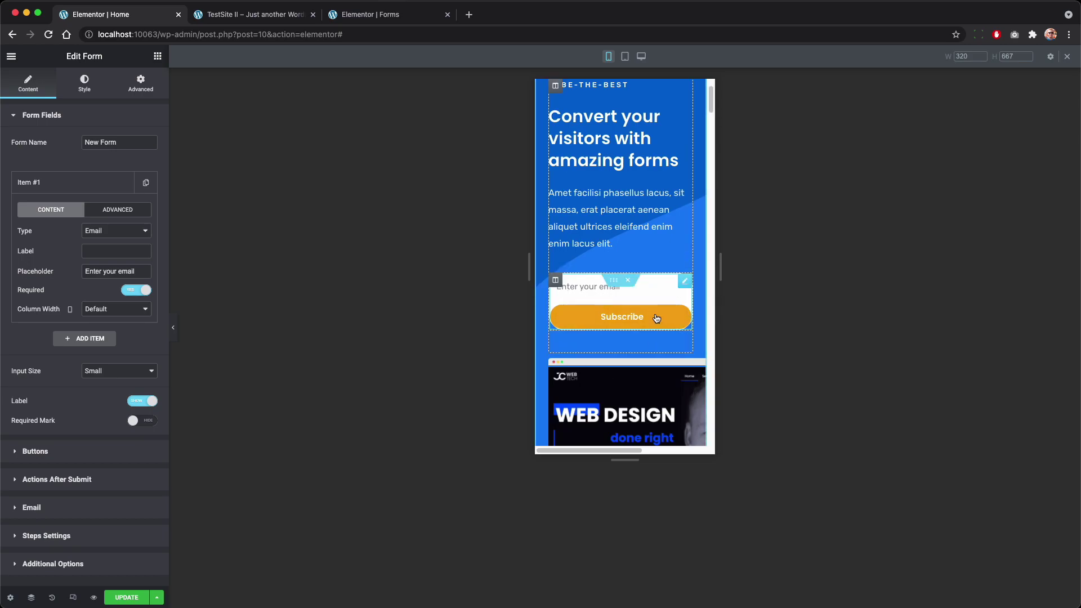
left_click(112, 310)
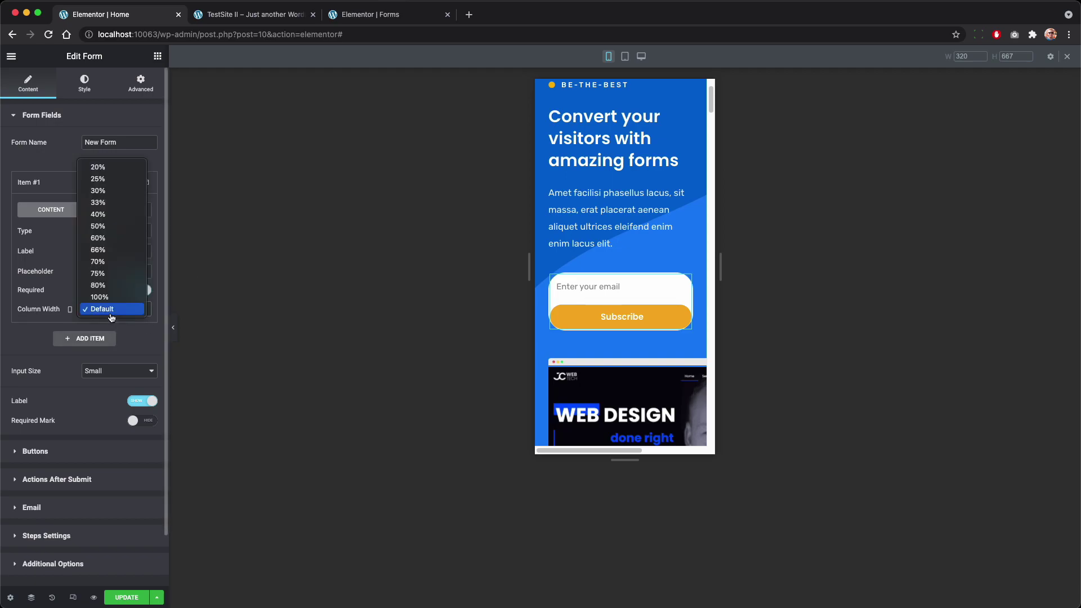
left_click(127, 240)
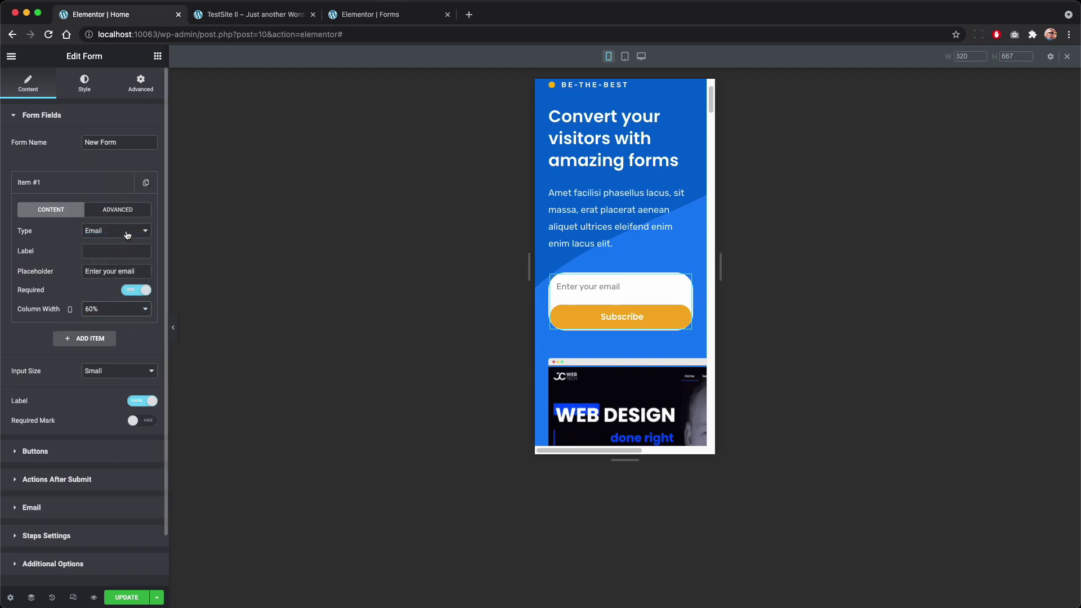
left_click(98, 455)
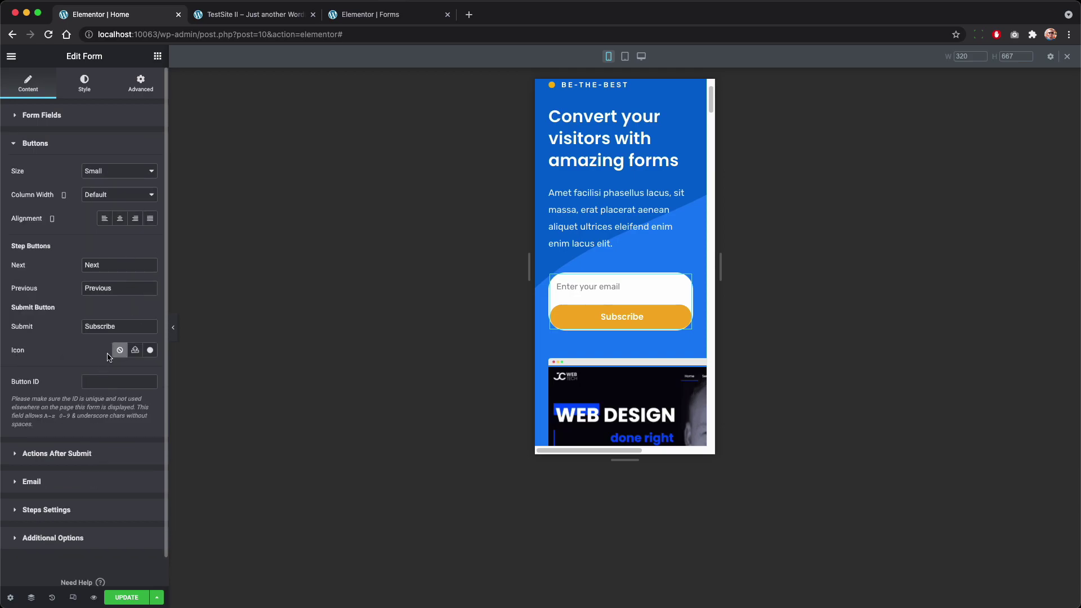
left_click(133, 197)
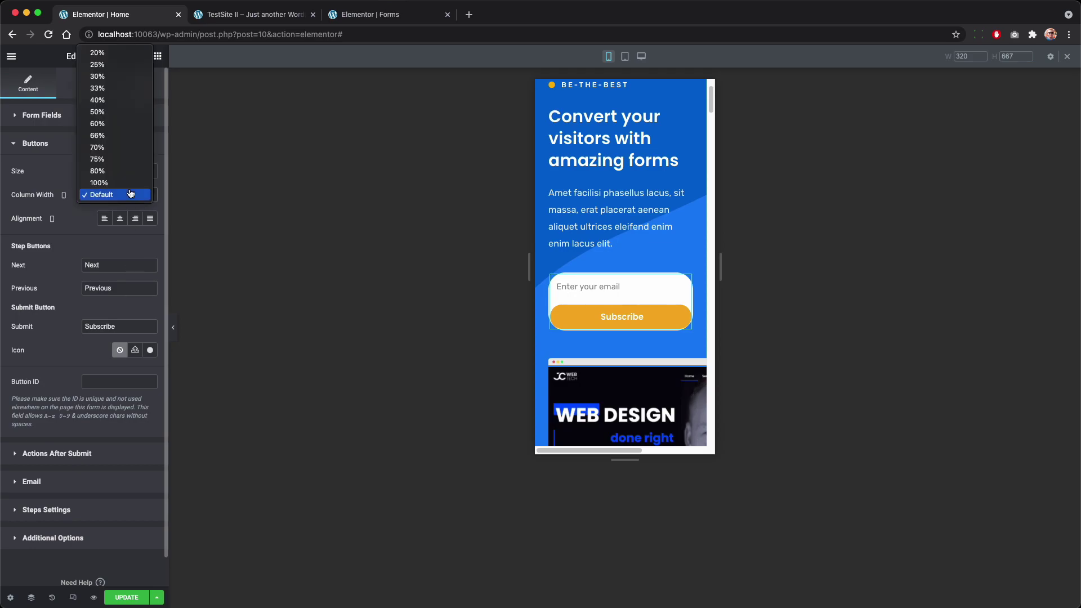
left_click(131, 102)
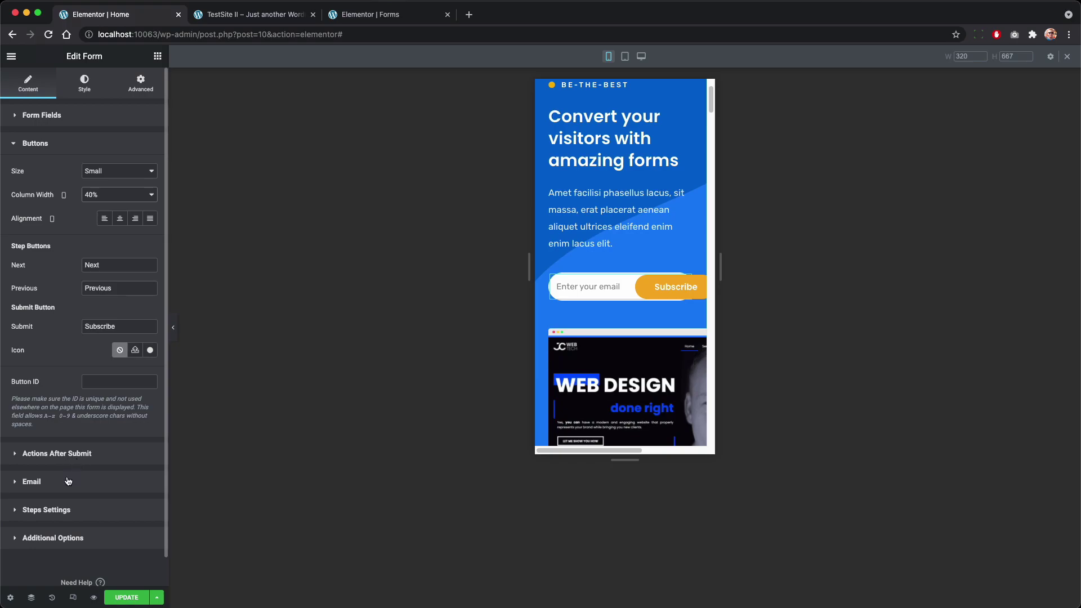
Step: Set the Subscribe button's text padding to 15/10/15/10 and check the form at tablet and desktop widths
left_click(102, 77)
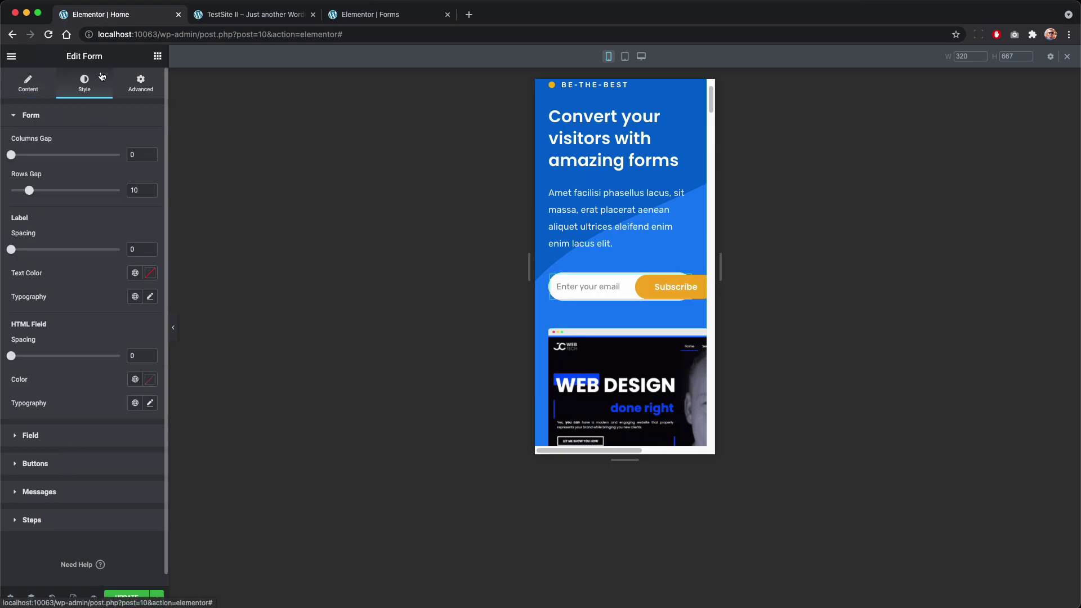
left_click(68, 464)
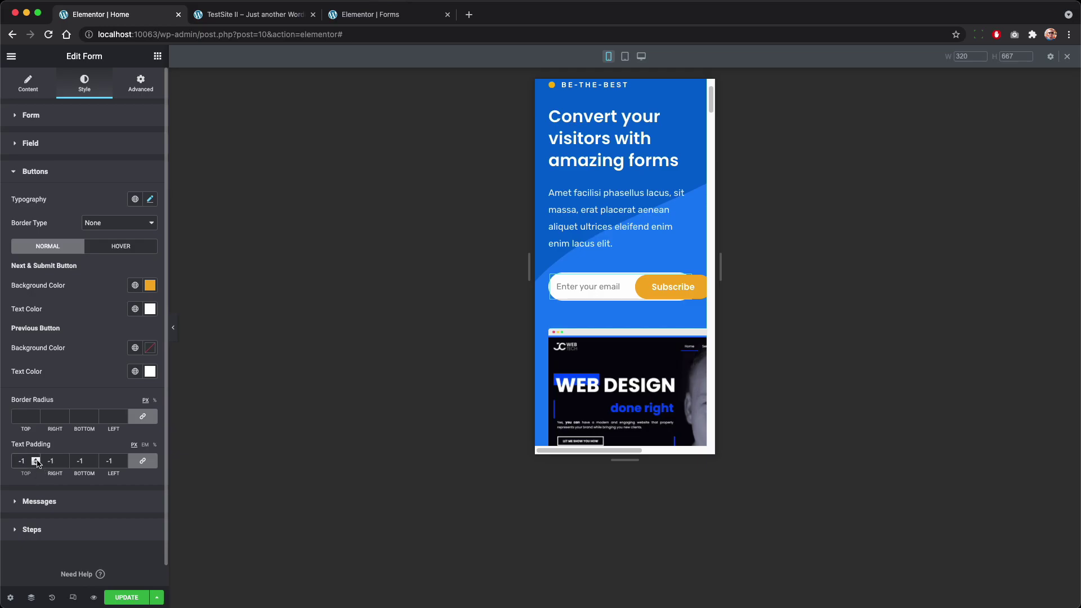
left_click(37, 462)
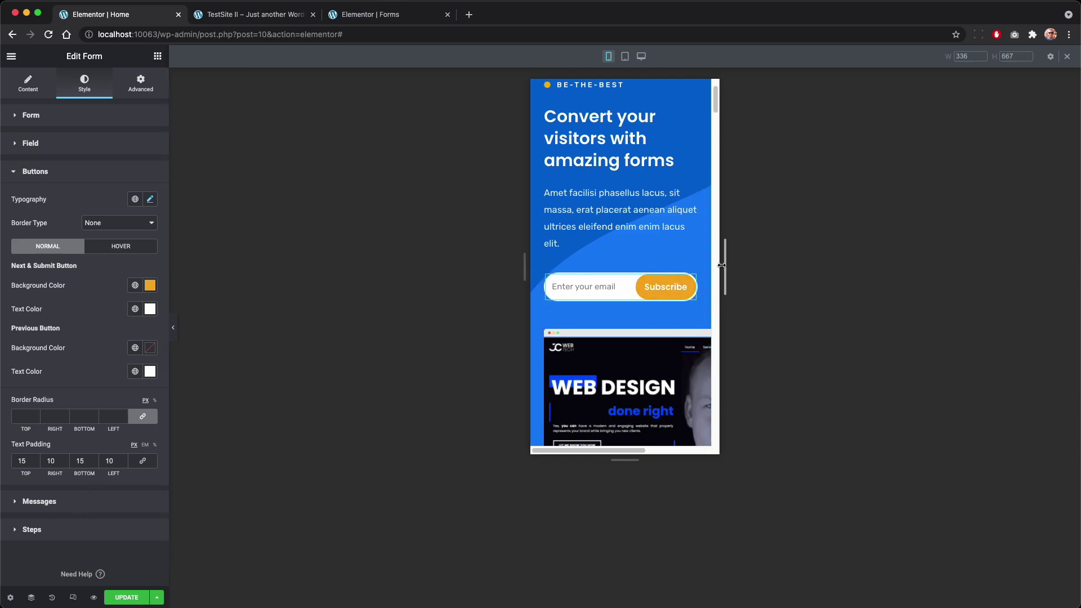
left_click_drag(721, 265, 708, 263)
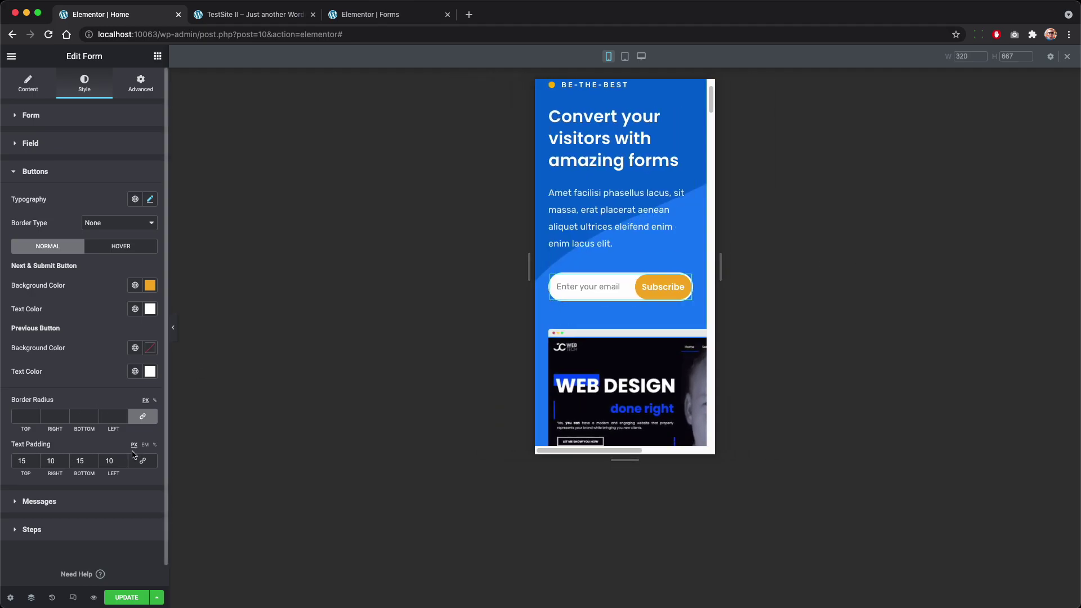
left_click(628, 57)
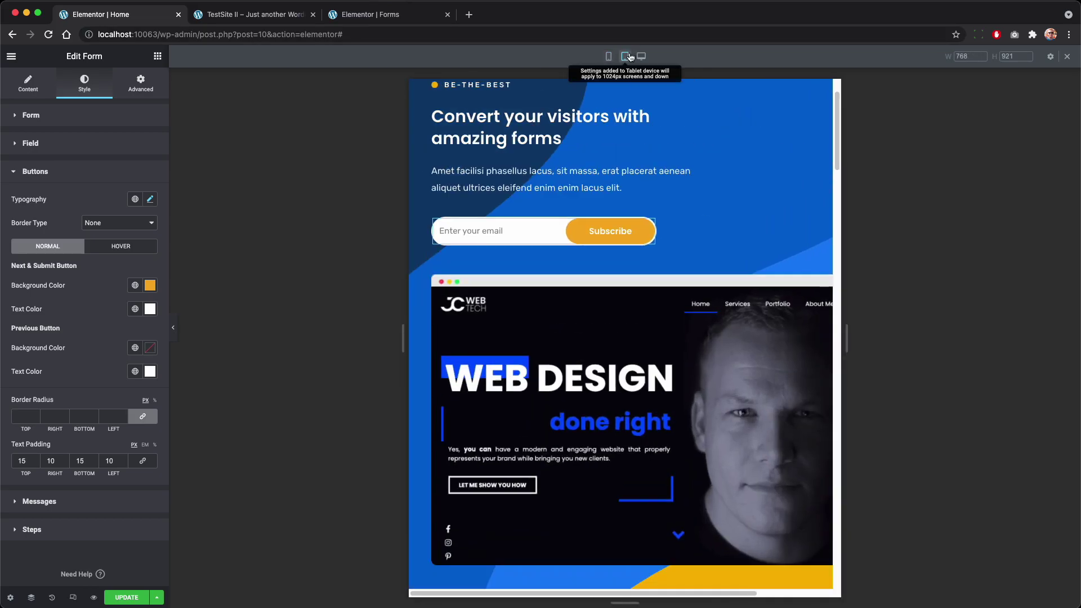
left_click(644, 59)
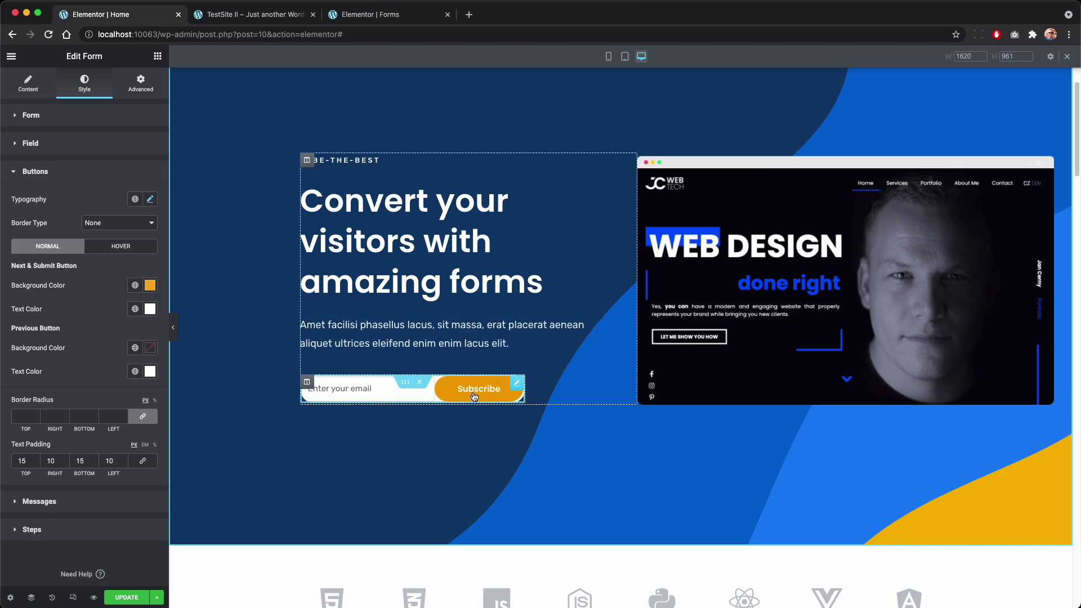
Step: Add a second form field of type Acceptance with the text 'I agree with terms and conditions'
left_click(38, 90)
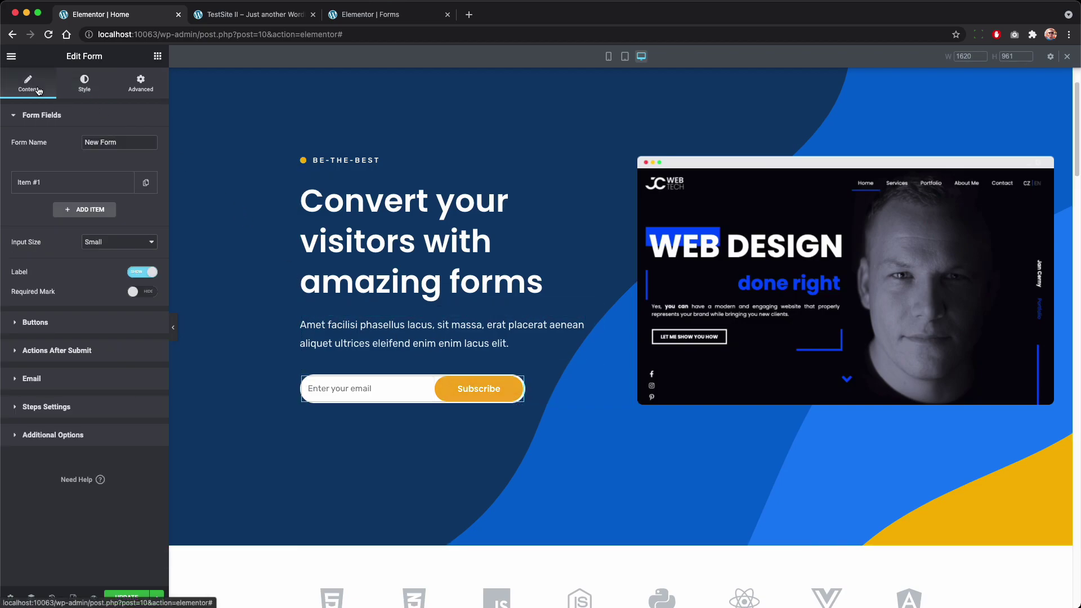
left_click(80, 186)
left_click(80, 185)
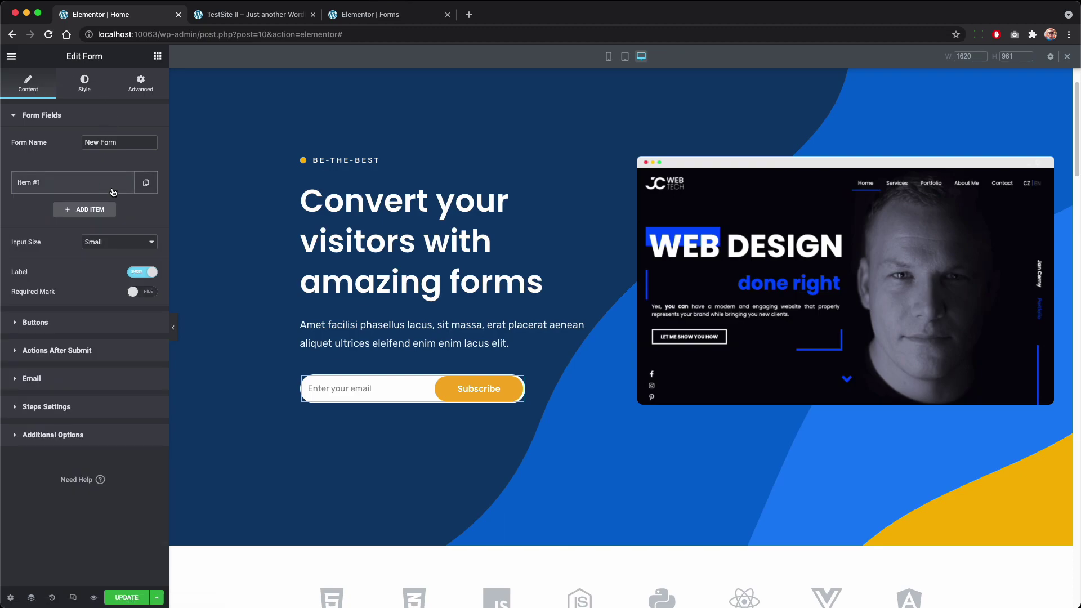
left_click(89, 211)
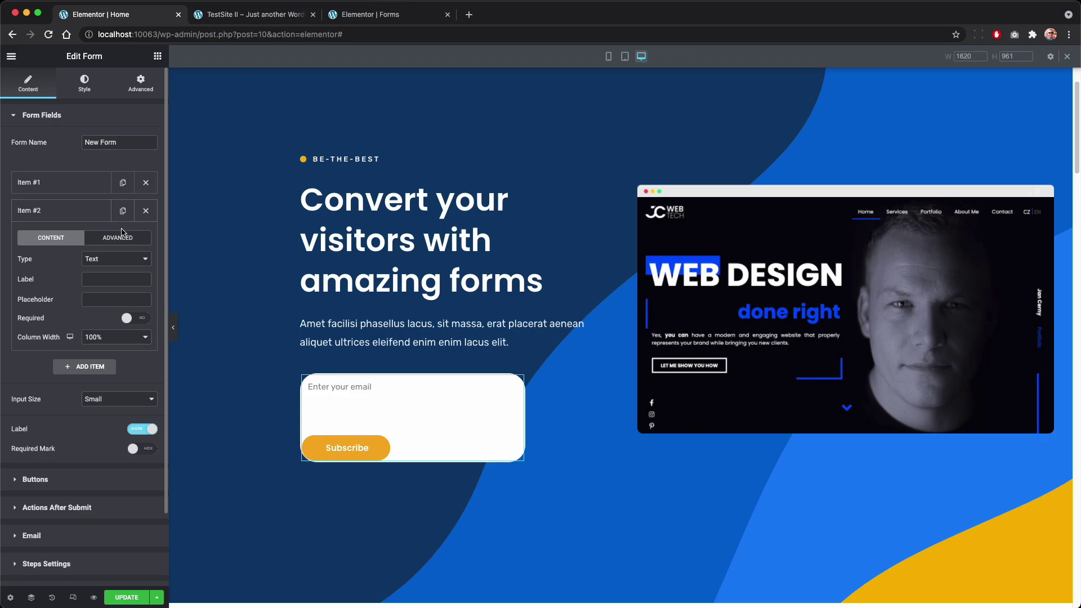
left_click(119, 258)
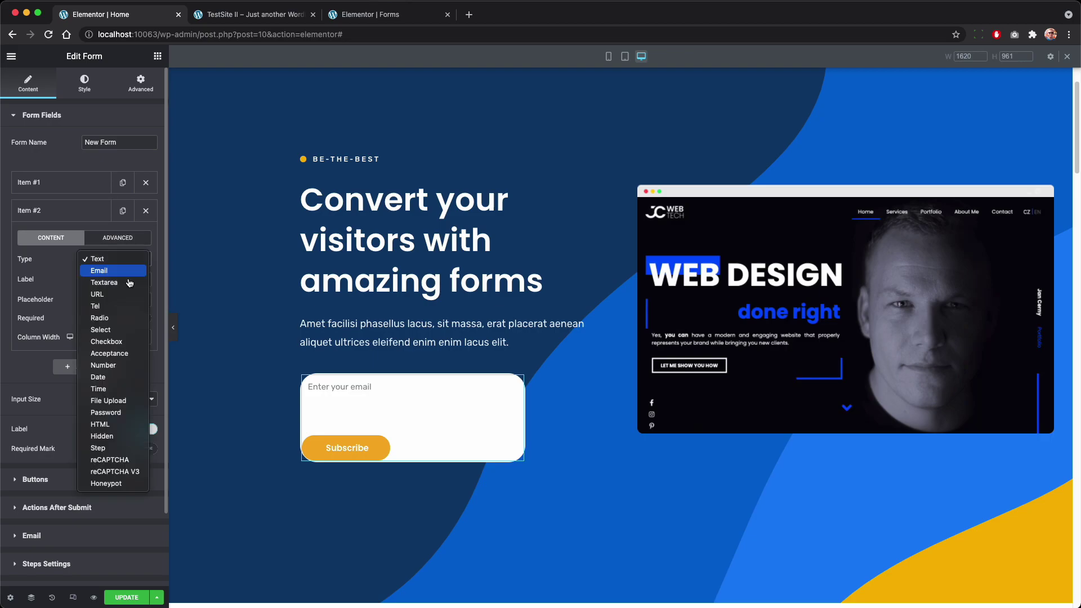
left_click(139, 353)
left_click(60, 337)
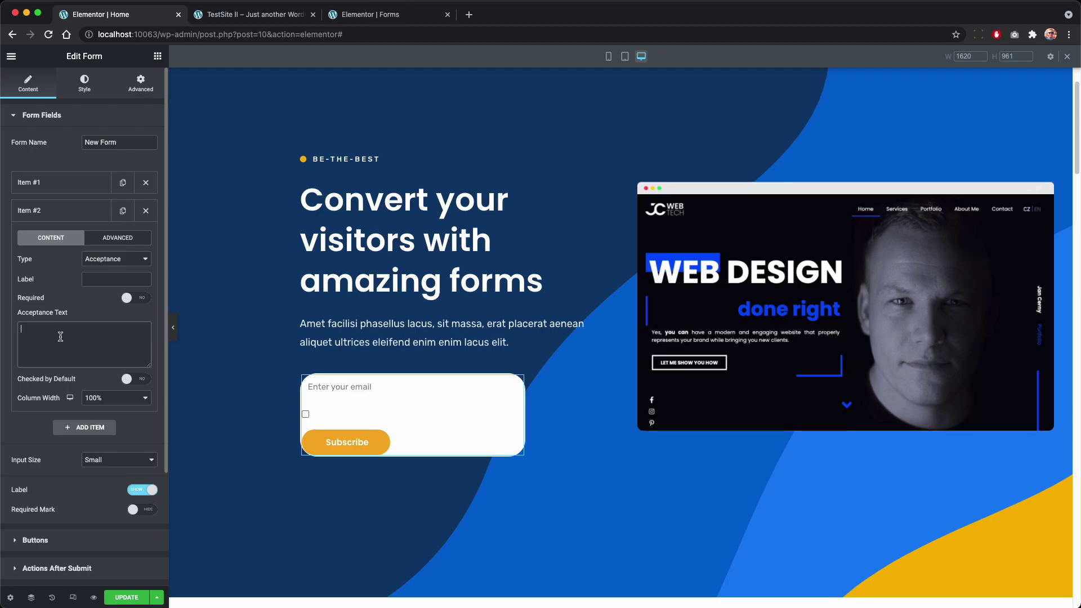
type("A")
type(" agree with ")
type("terms and ")
type("conditions")
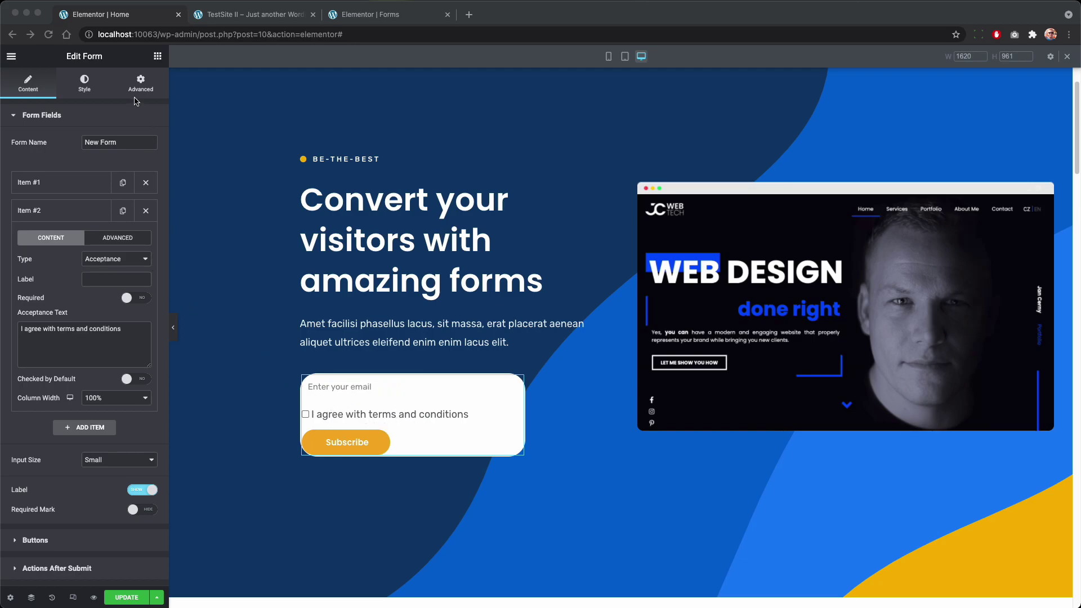
Step: Paste a Custom CSS rule giving .elementor-field-type-acceptance order: 1 on the form
left_click(141, 83)
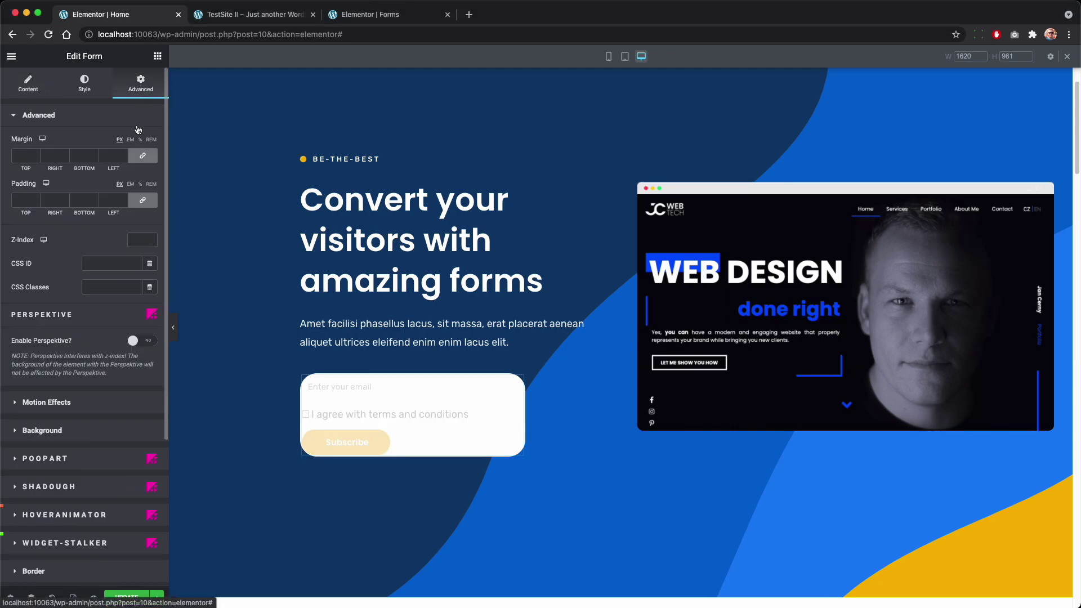
scroll(84, 490, "down", 10)
left_click(75, 507)
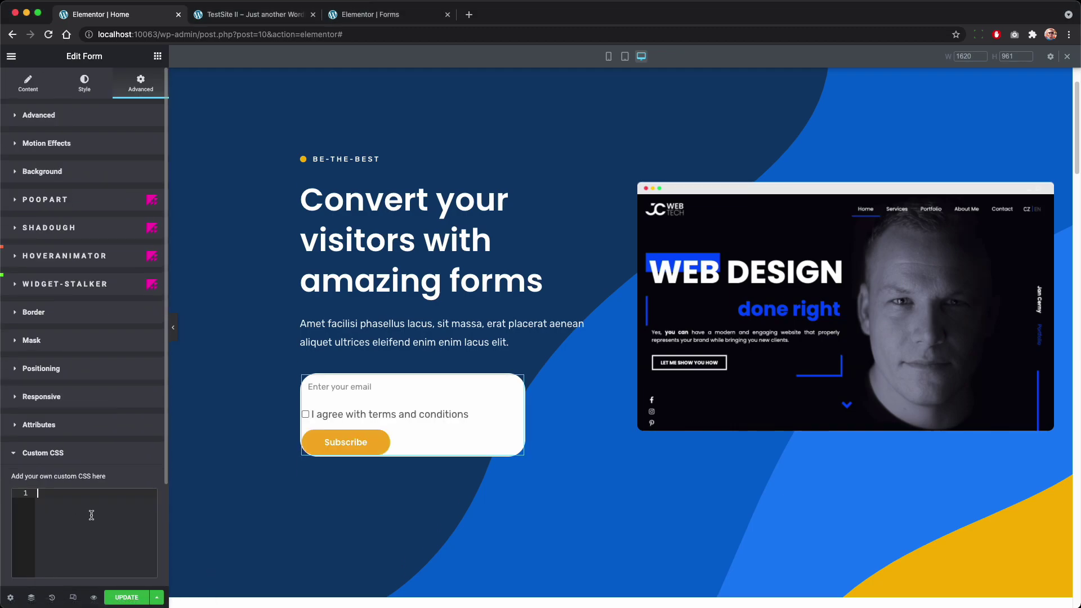
type("selector .elementor-field-type-acceptance {     order: 2; }")
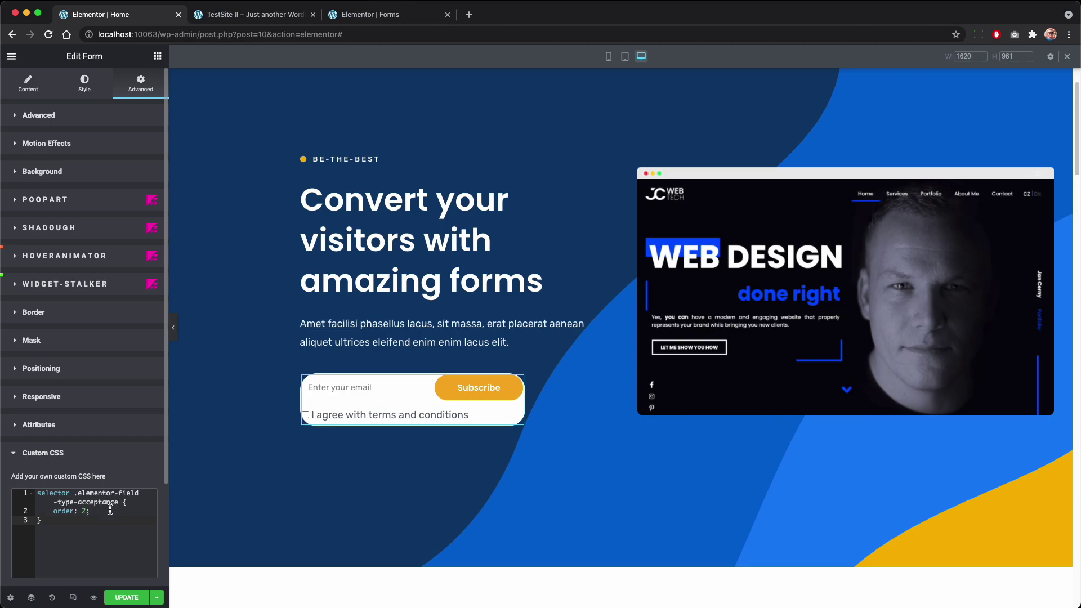
left_click(78, 495)
left_click(147, 502)
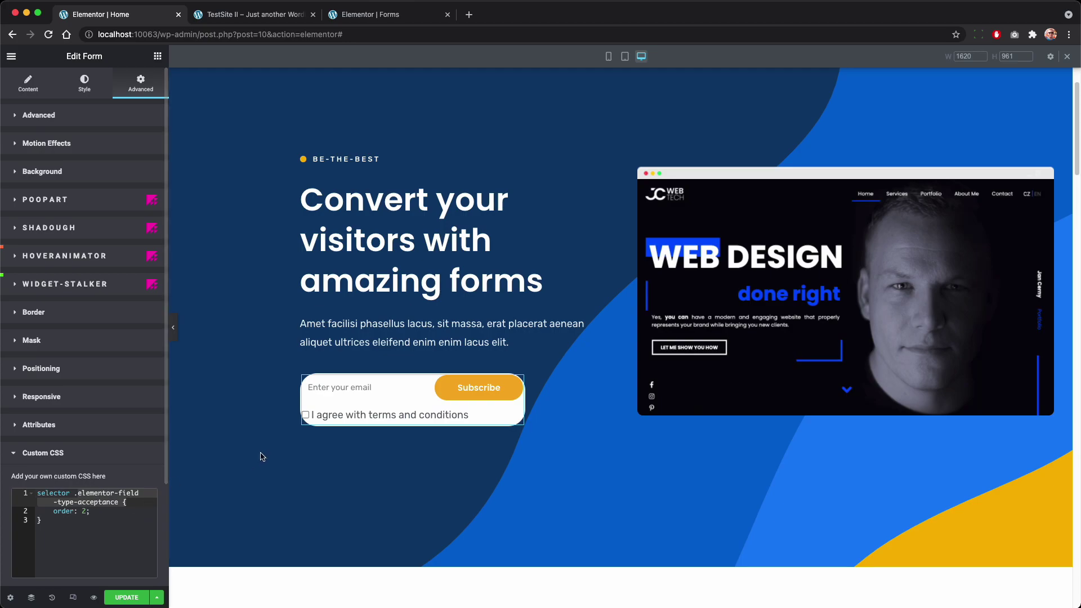
left_click(95, 513)
left_click(87, 512)
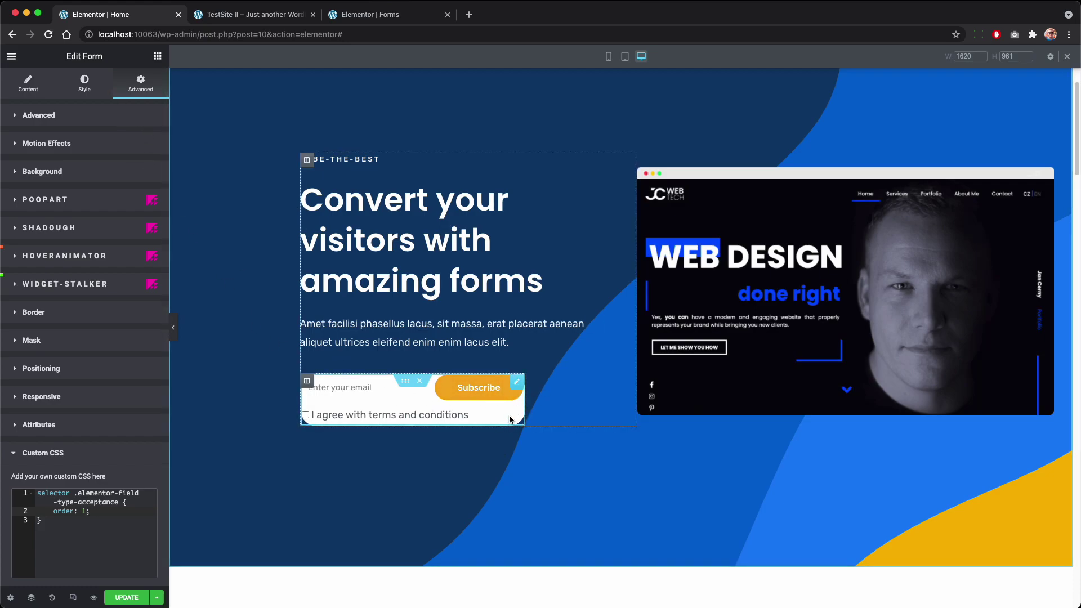
Step: Unlink the form's margin sides and set the bottom margin to -53 px
left_click(111, 115)
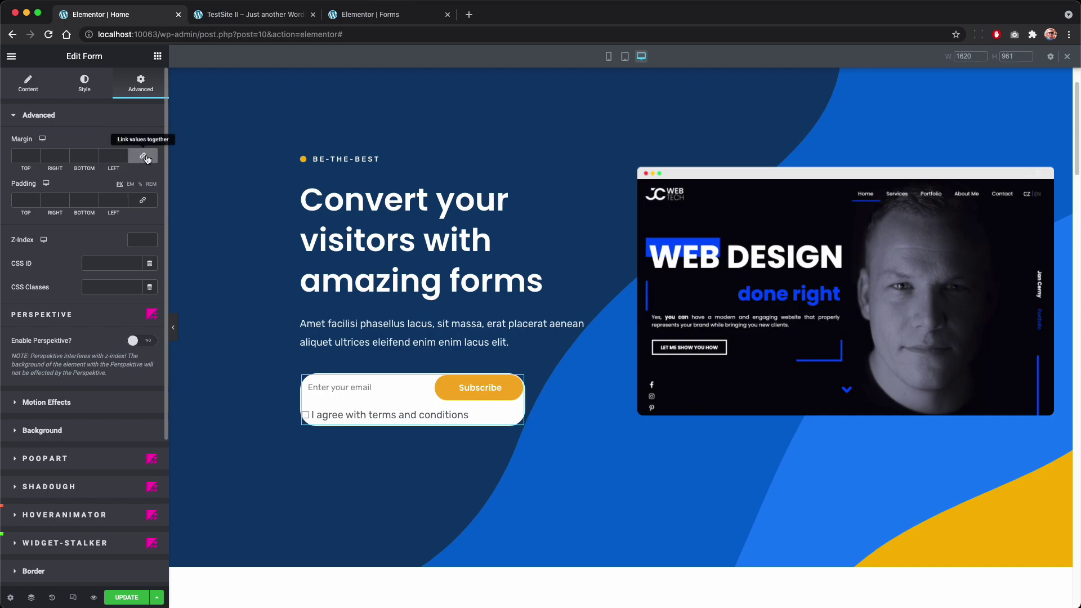
left_click(145, 157)
left_click(142, 201)
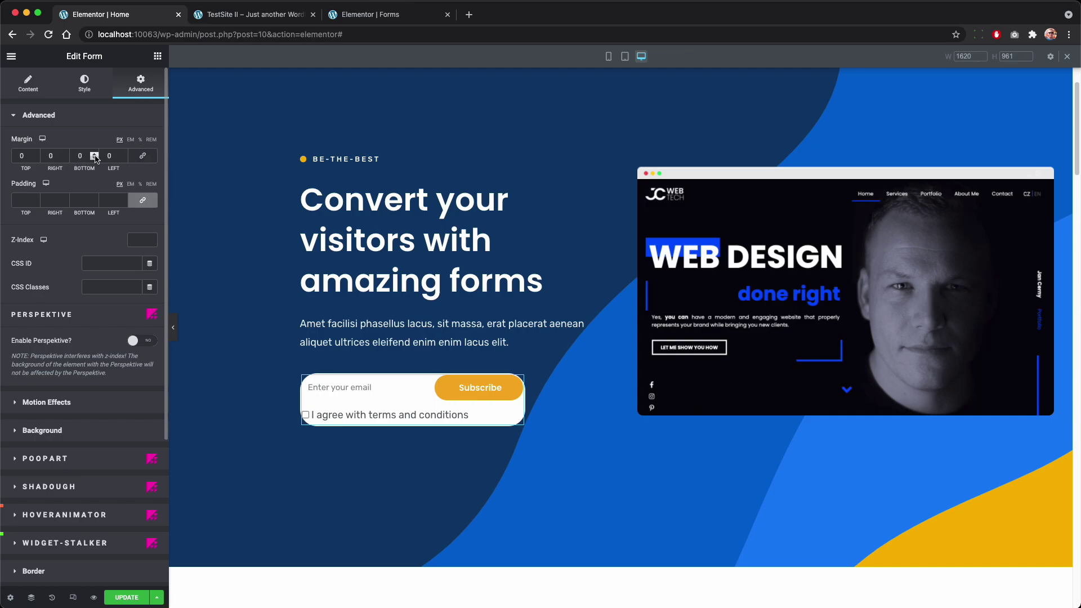
left_click_drag(95, 159, 94, 161)
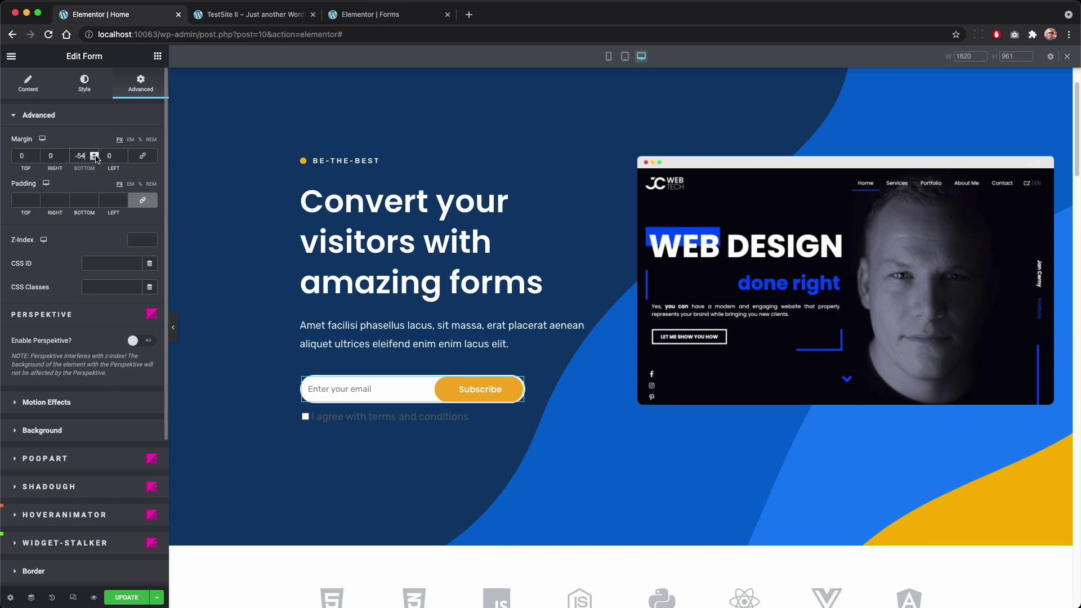
left_click(95, 155)
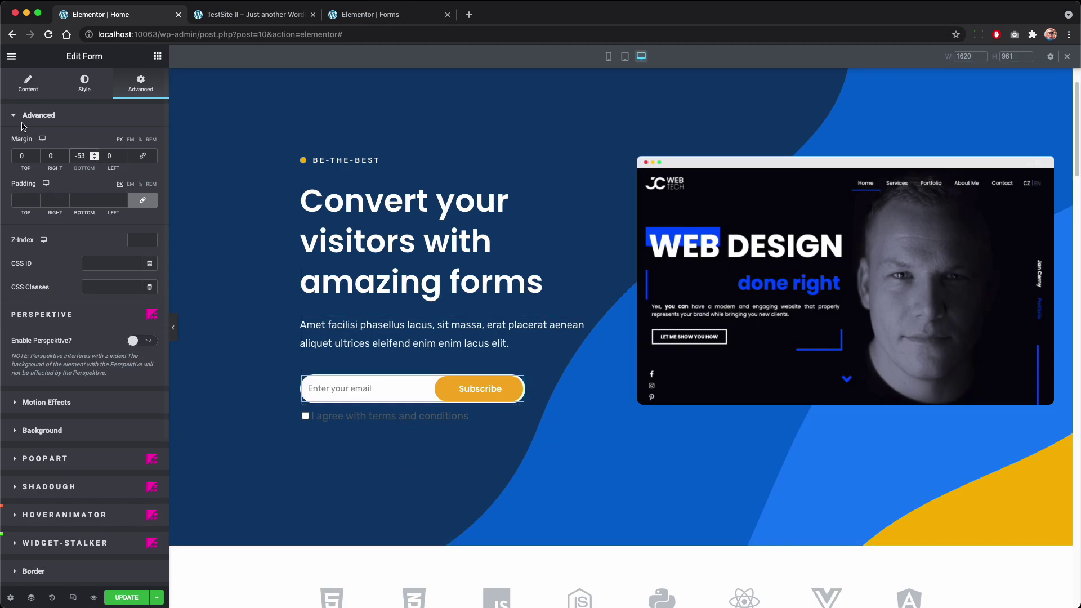
Step: Set the form fields' typography size to 15 px in the Style tab
left_click(85, 83)
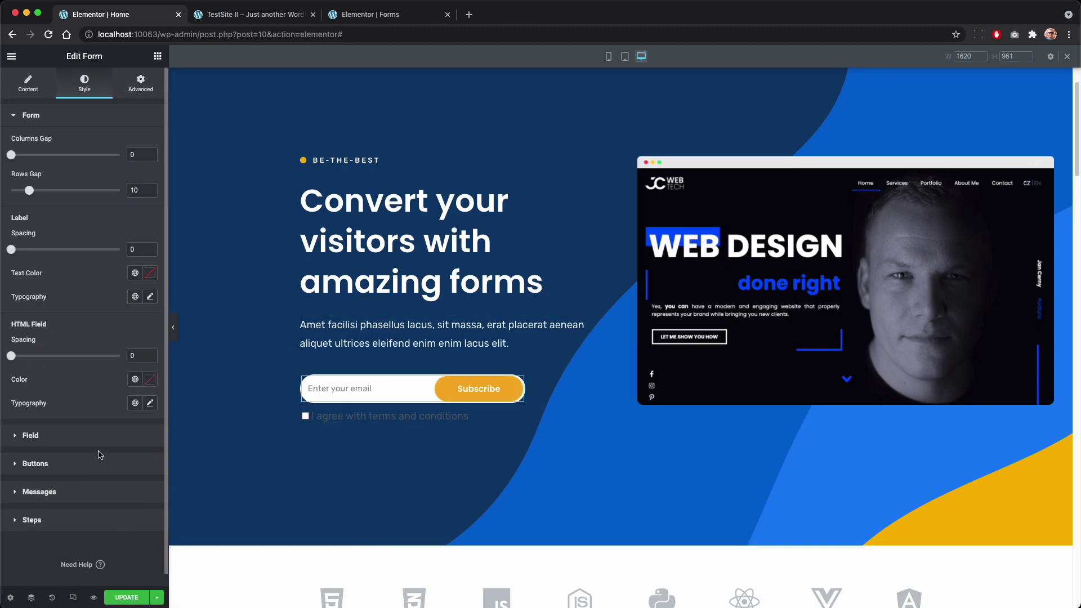
left_click(79, 436)
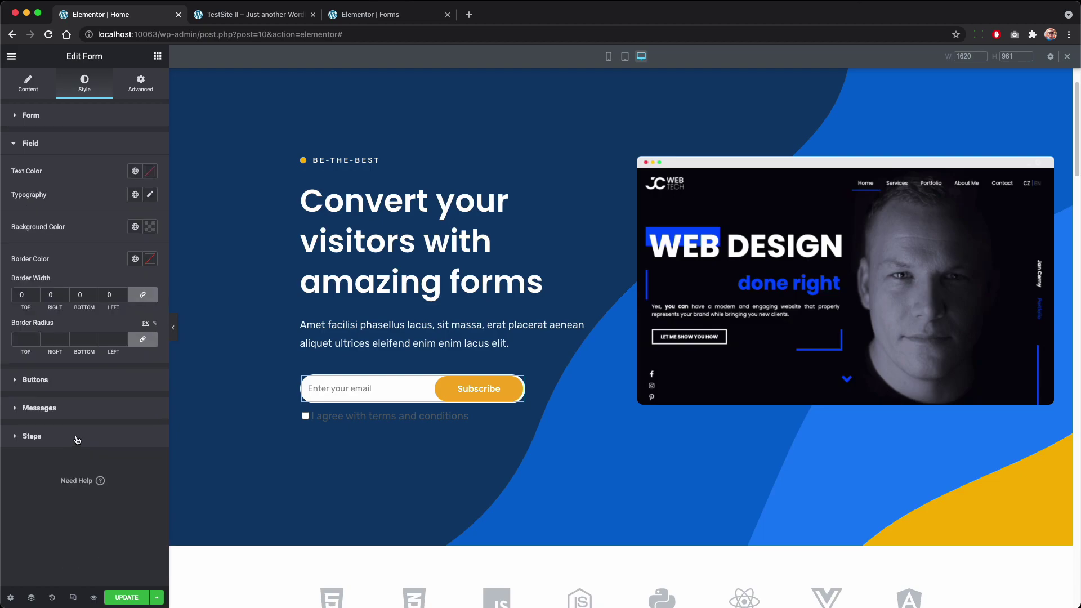
left_click(150, 195)
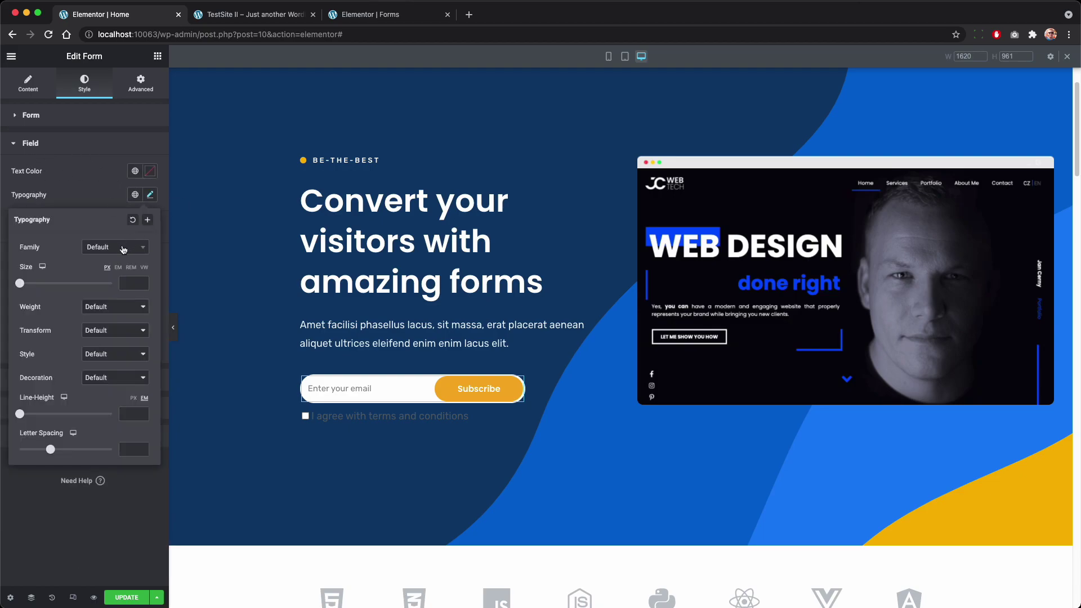
left_click(130, 283)
type("15")
left_click(150, 195)
left_click(74, 95)
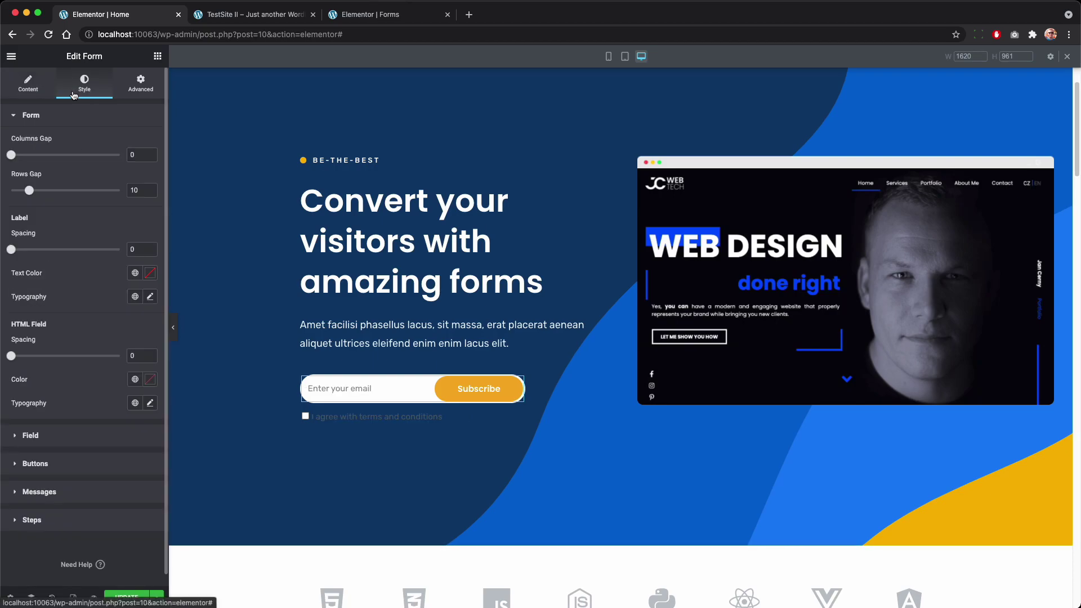
left_click(92, 449)
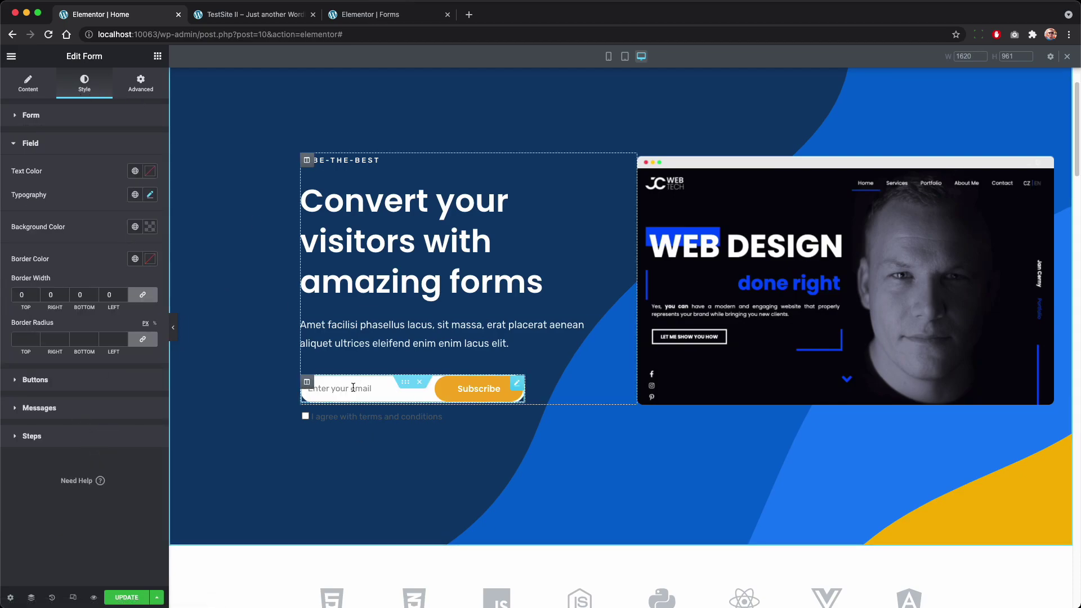
Step: Wrap the terms checkbox's acceptance text in a color:white span and save the page
left_click(28, 83)
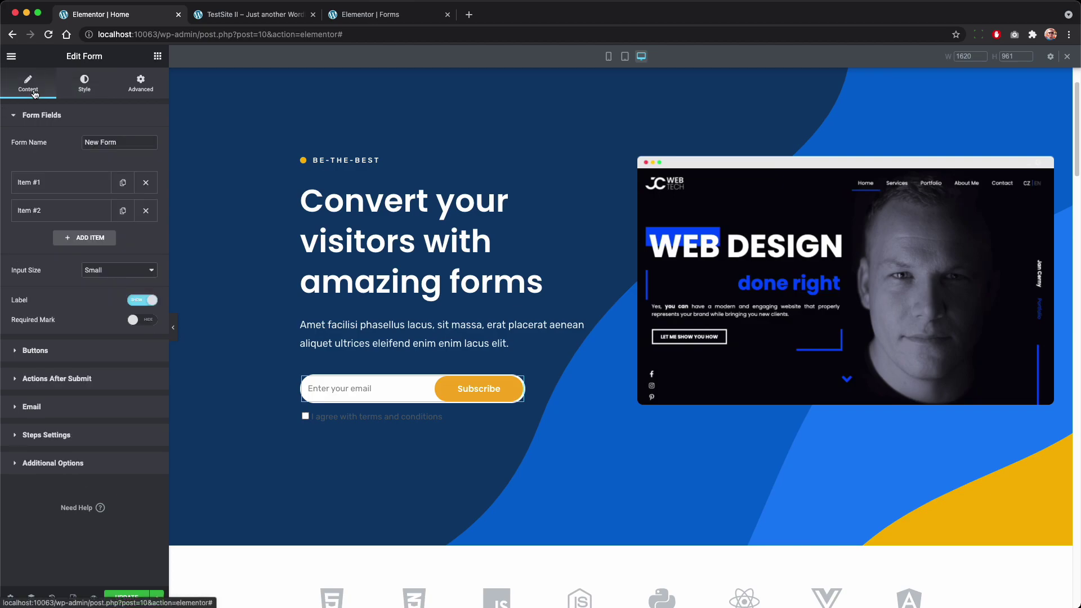
left_click(56, 210)
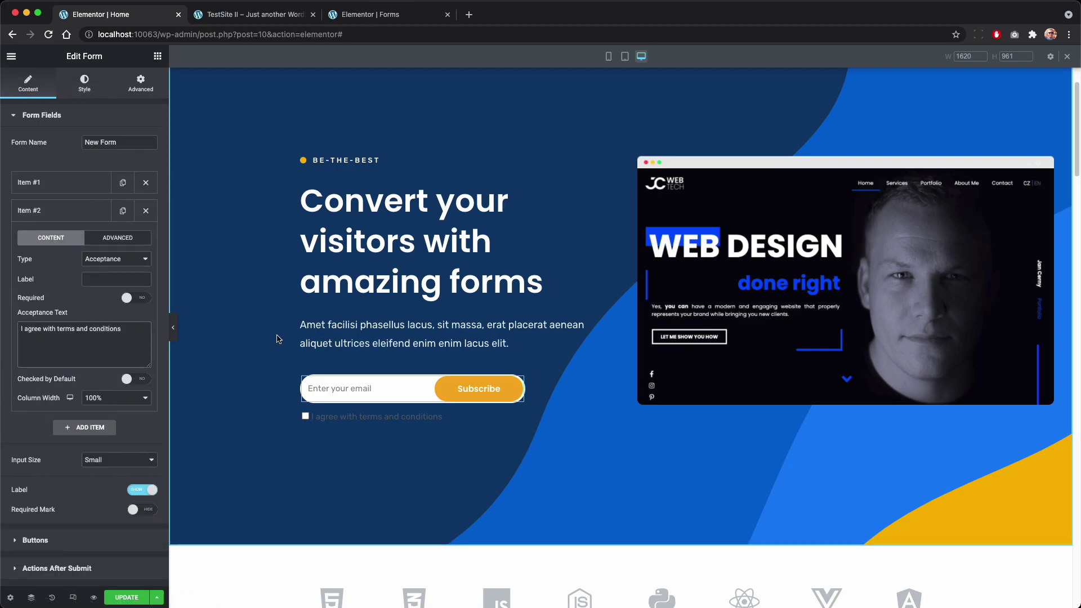
type("<>")
type("spa")
type("n sty")
type("l")
type("e")
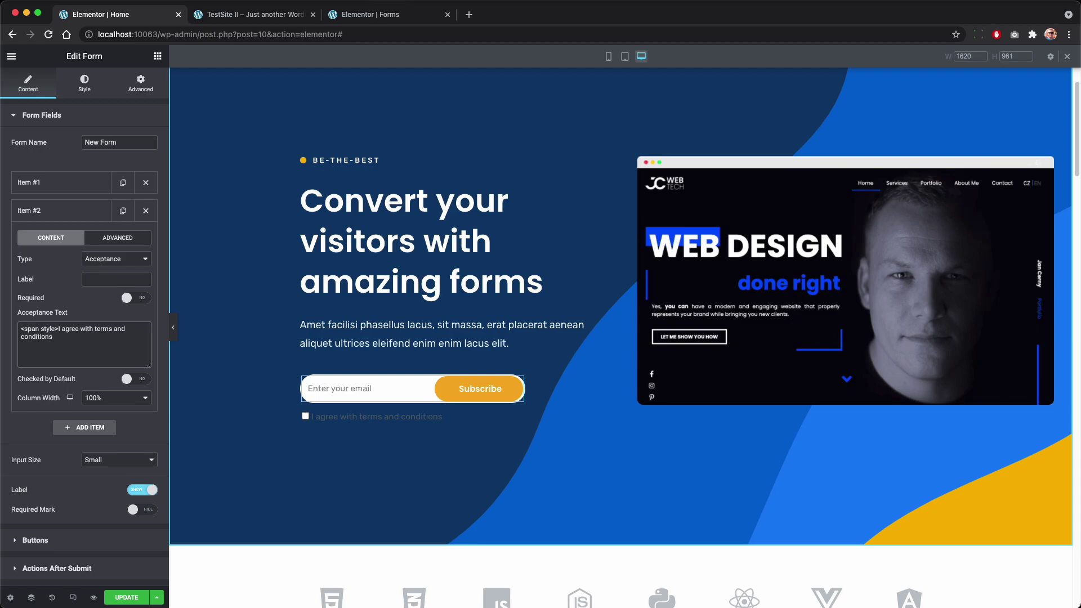
type("=")
type("\"")
type("\"")
type("colo")
type("r:")
type("white")
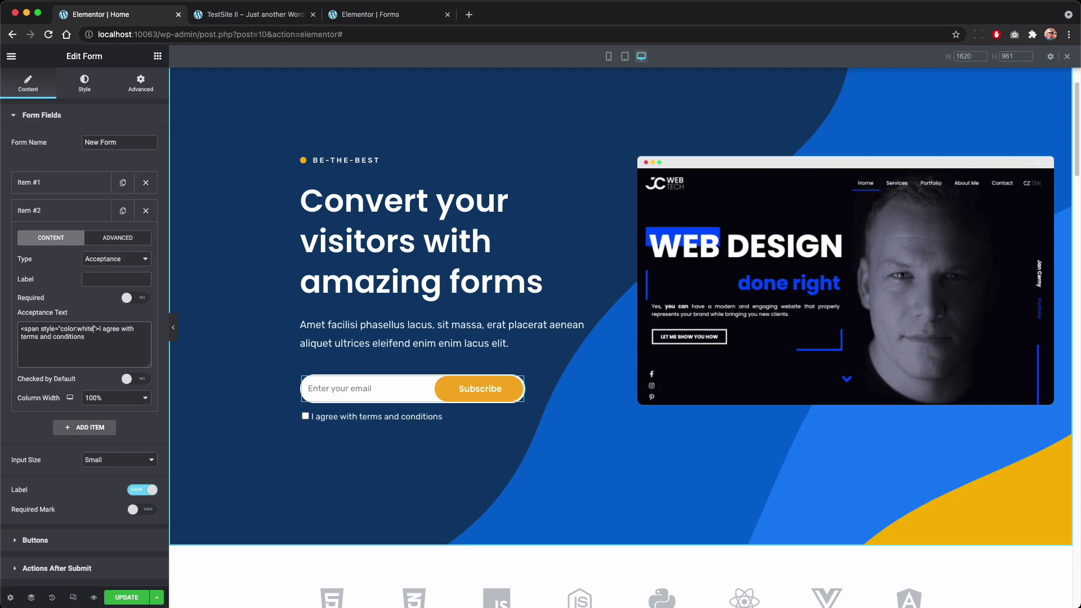
left_click(81, 355)
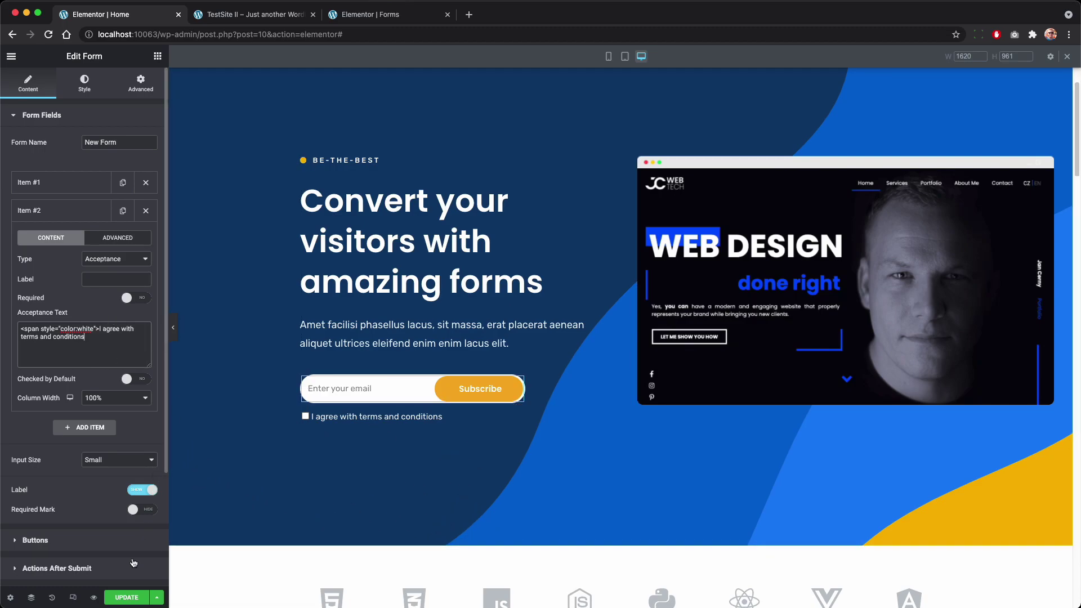
key("super+s")
Step: Enter a test email address into the preview's subscribe field, then go back to the Elementor Home editor
left_click(237, 19)
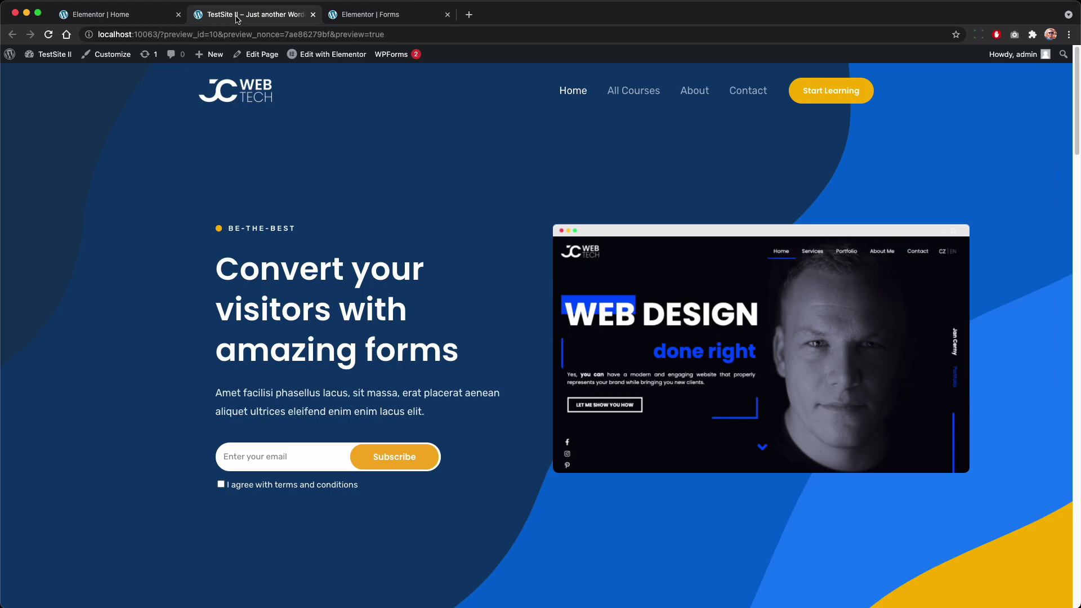
left_click(303, 454)
key("Left")
key("Left")
key("Left")
key("Left")
type(".")
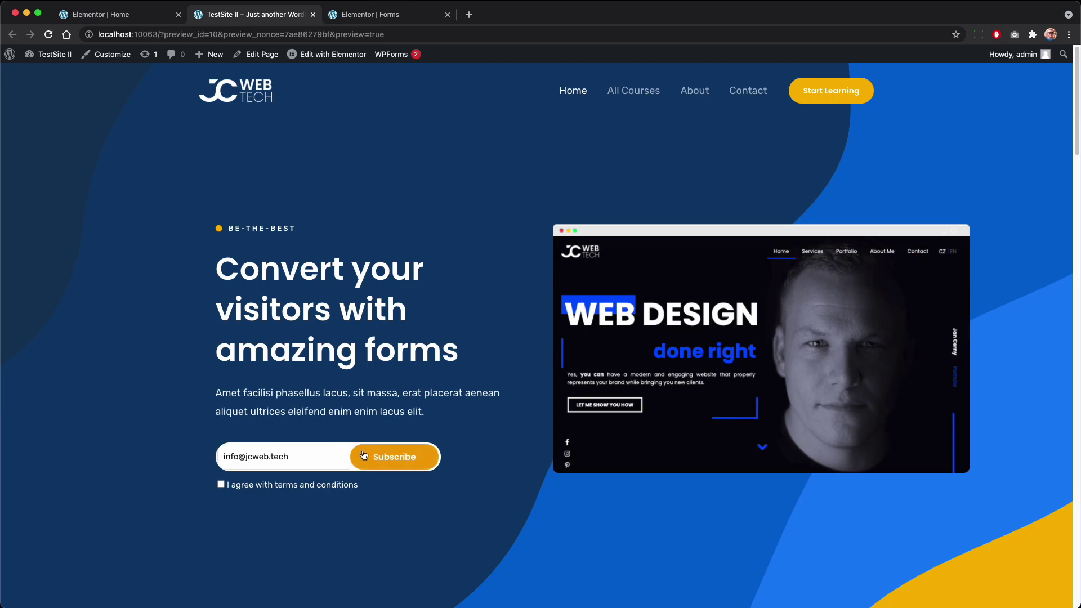
triple_click(299, 458)
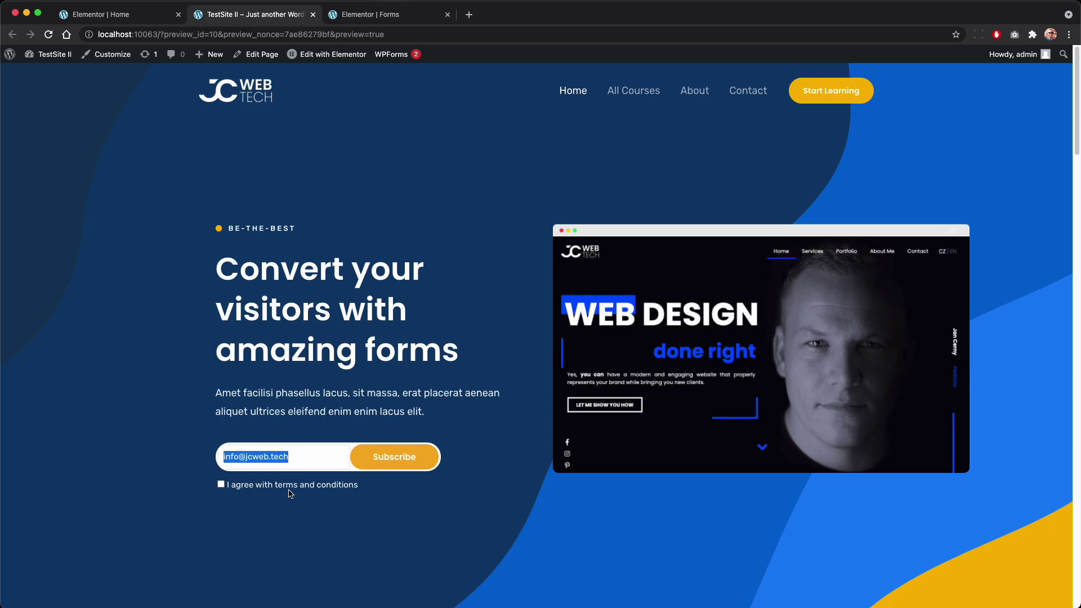
left_click(135, 22)
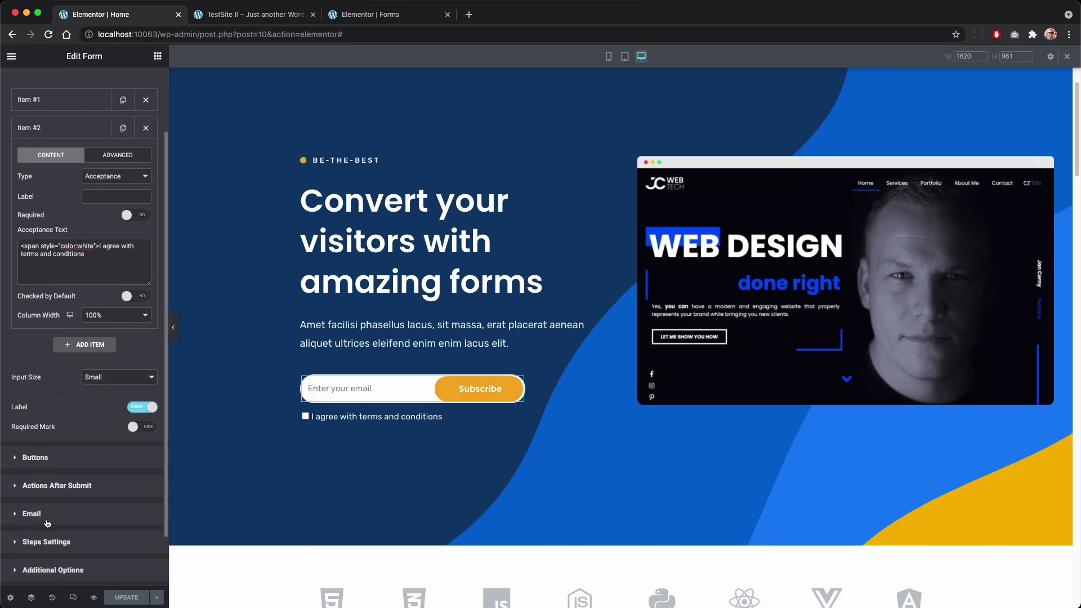
Step: Add an input:focus Custom CSS rule (border-color inherit, box-shadow none), update the page, and view the preview
scroll(59, 487, "up", 3)
left_click(140, 80)
scroll(62, 518, "down", 5)
left_click(62, 513)
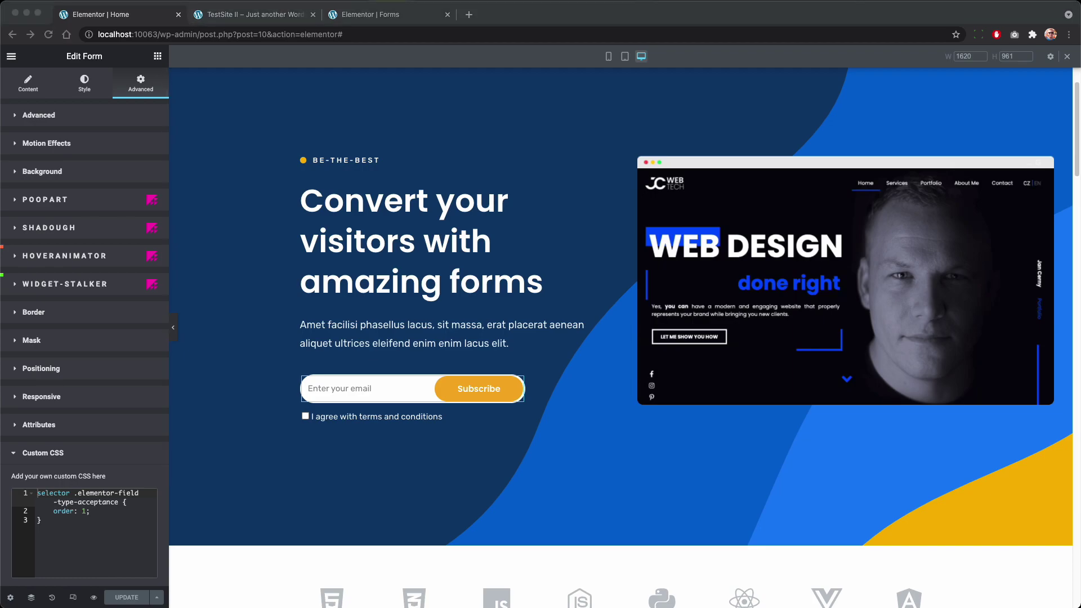
left_click(79, 543)
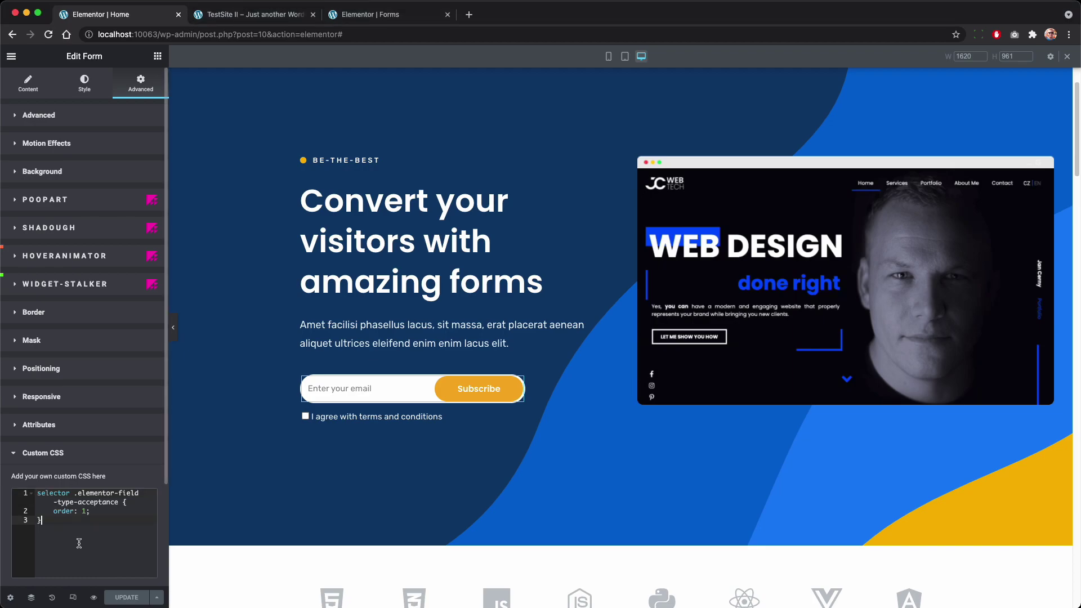
key("Return")
key("Return")
type("selector input:focus {   border-color: inherit;   -webkit-box-shadow: none;   box-shadow: none; }")
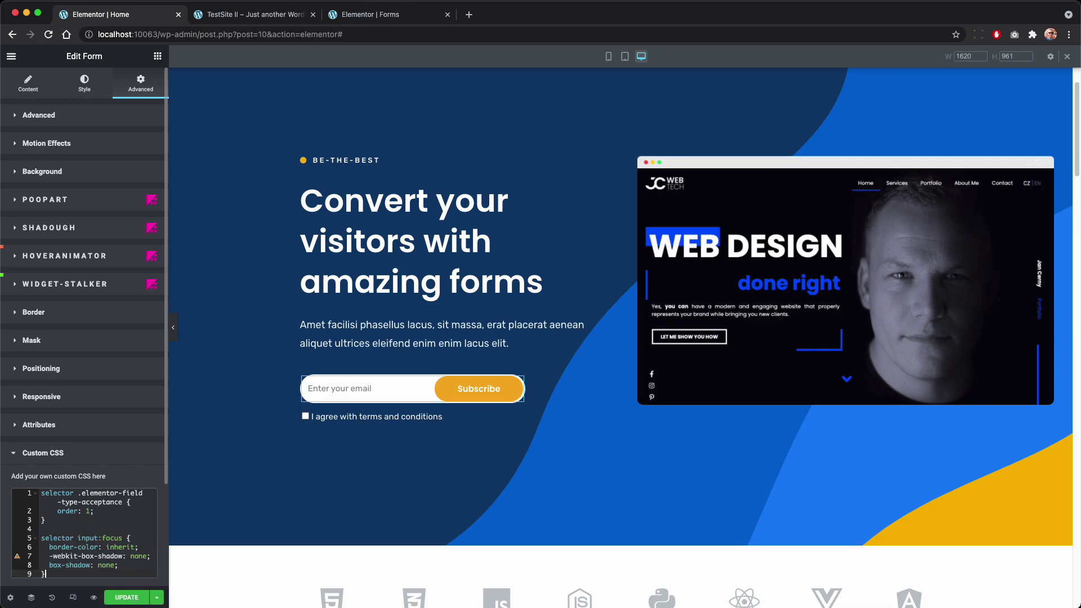
left_click(136, 599)
left_click(248, 14)
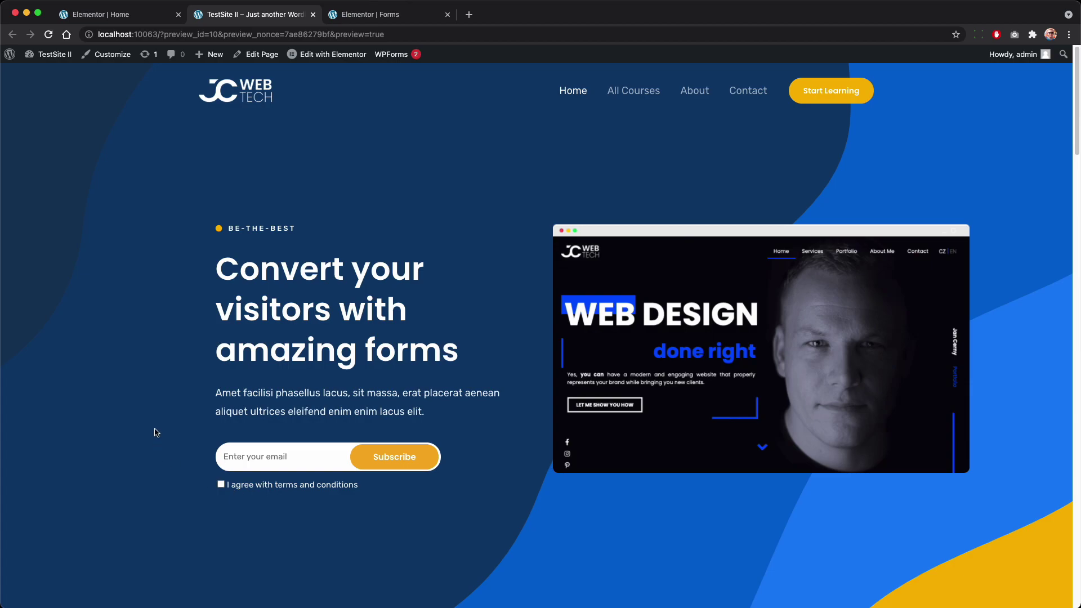
Step: Copy the hero's subscribe form section in the Elementor Home editor
left_click(151, 9)
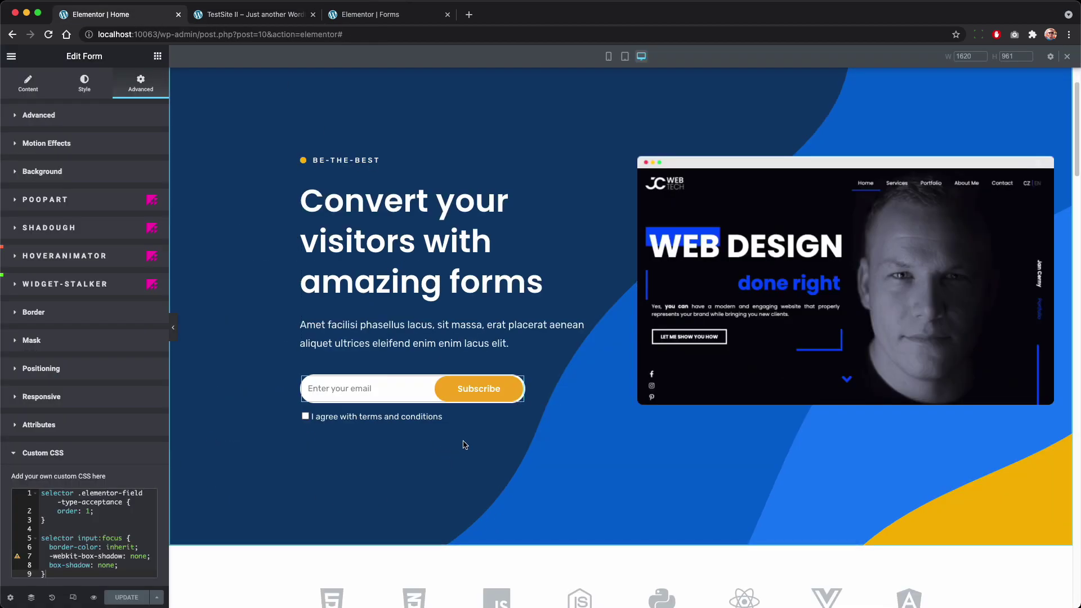
right_click(402, 383)
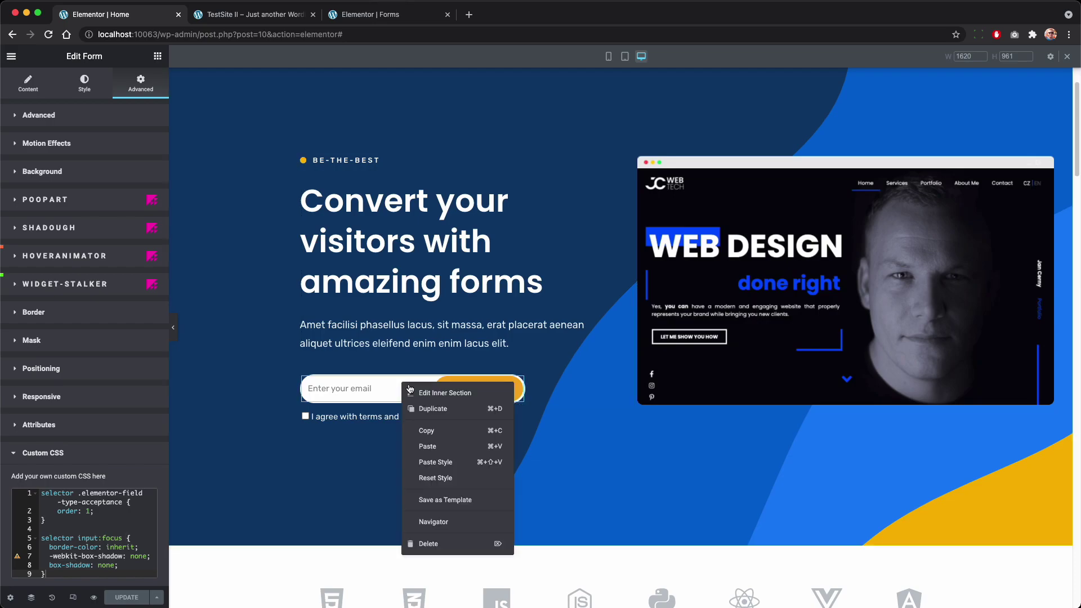
left_click(437, 423)
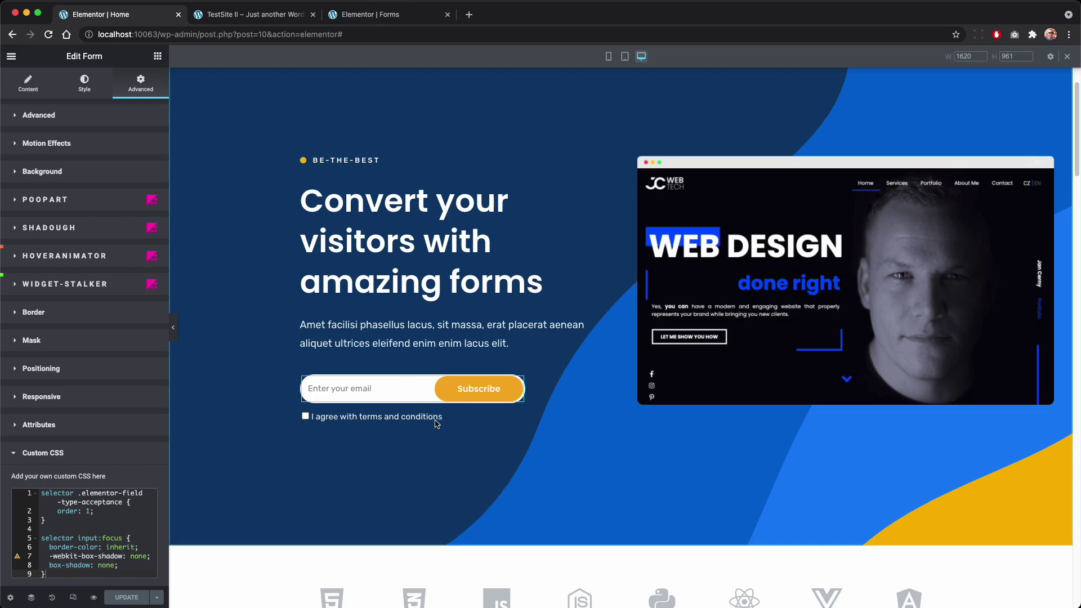
Step: Paste the subscribe form into the empty column on the Forms templates page and review it
left_click(374, 14)
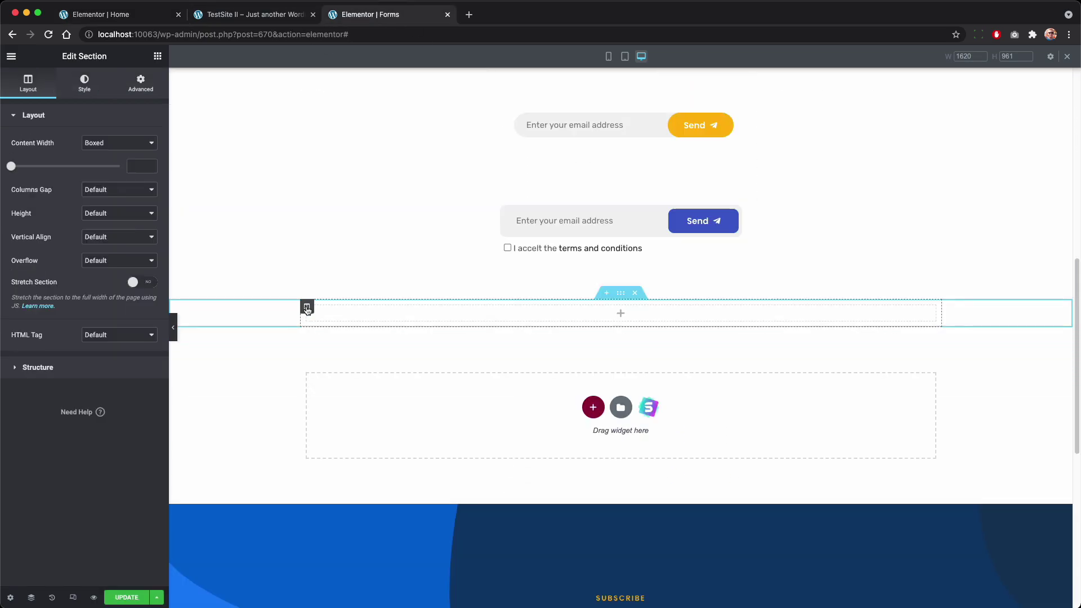
right_click(307, 311)
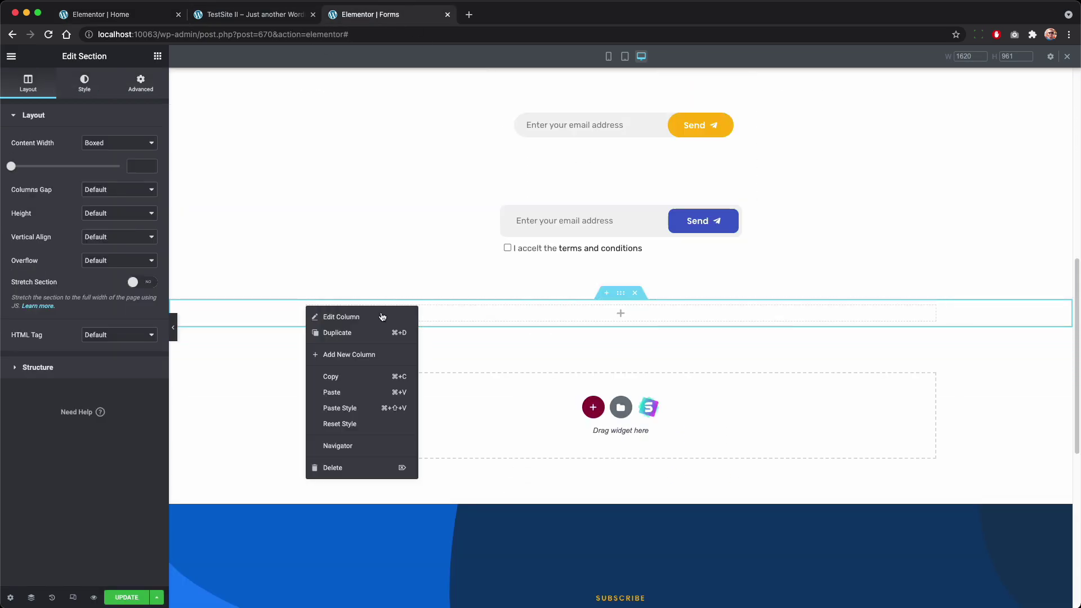
left_click(369, 399)
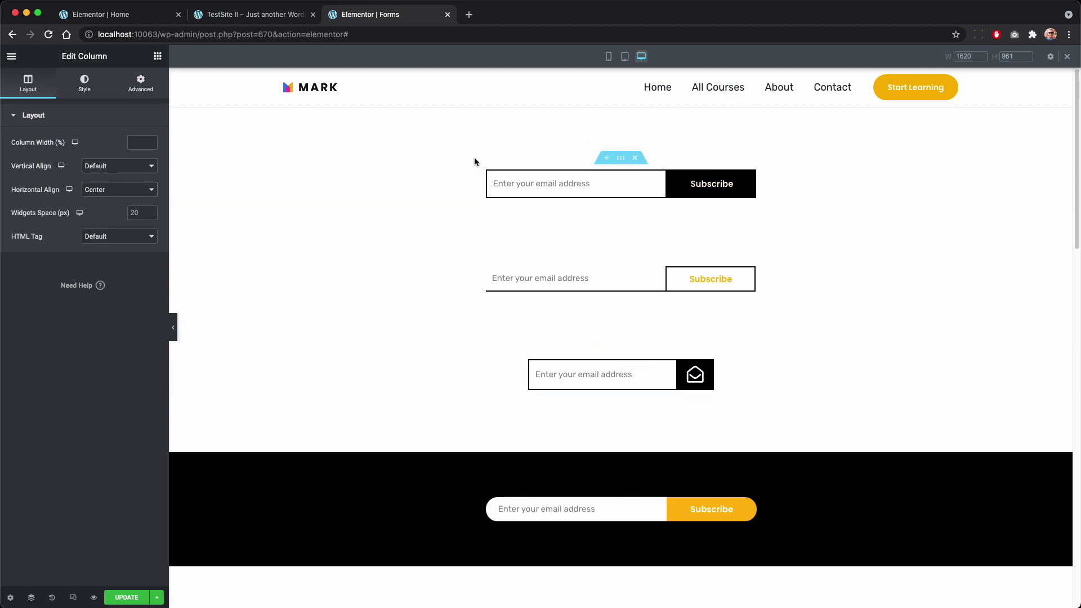
scroll(668, 321, "down", 10)
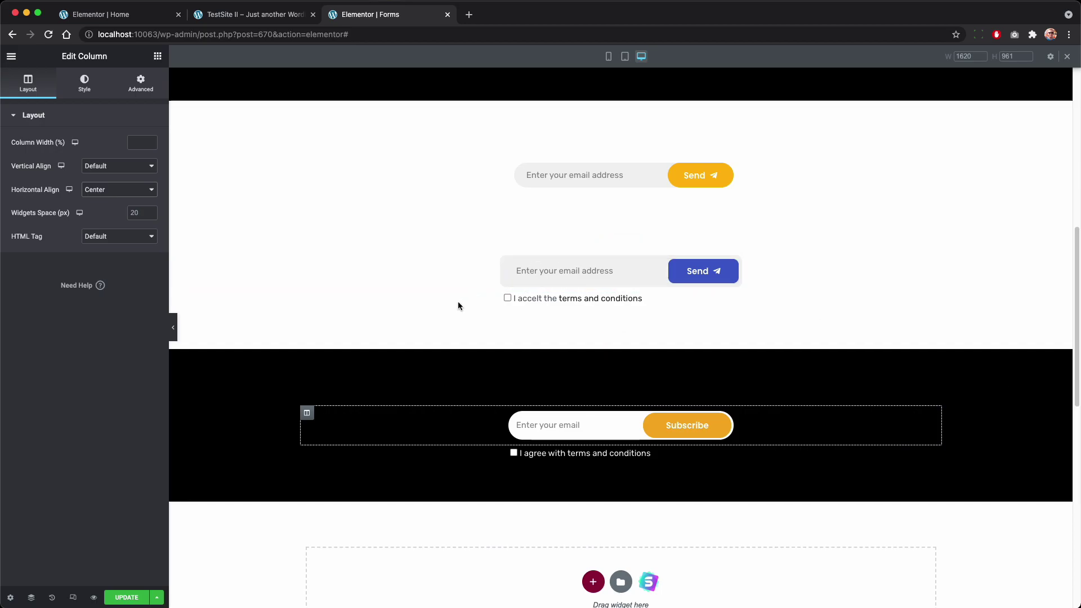
scroll(455, 245, "up", 8)
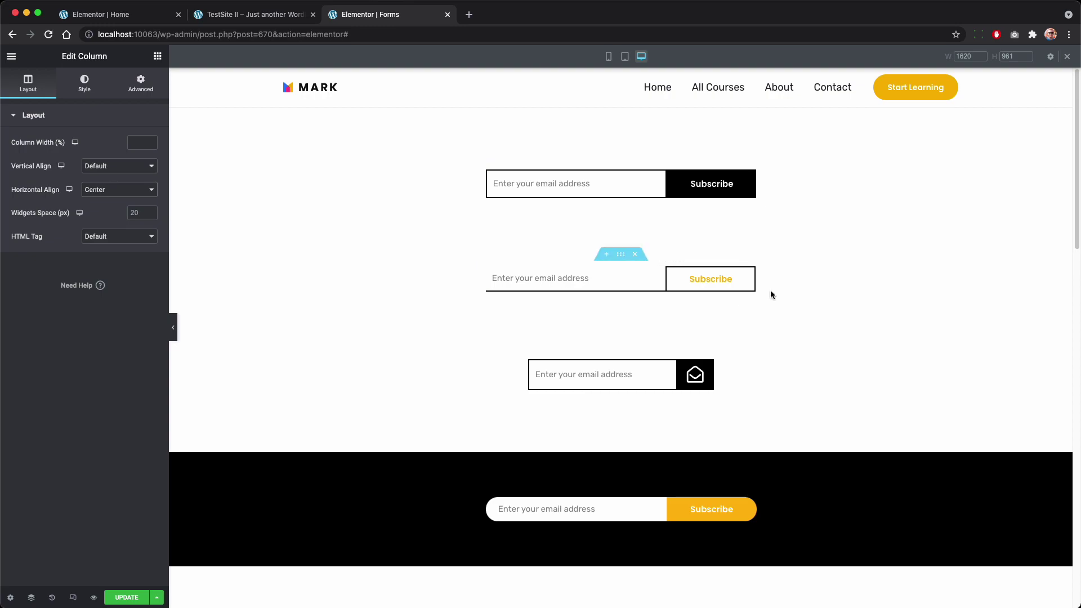
scroll(884, 282, "down", 5)
scroll(878, 316, "down", 1)
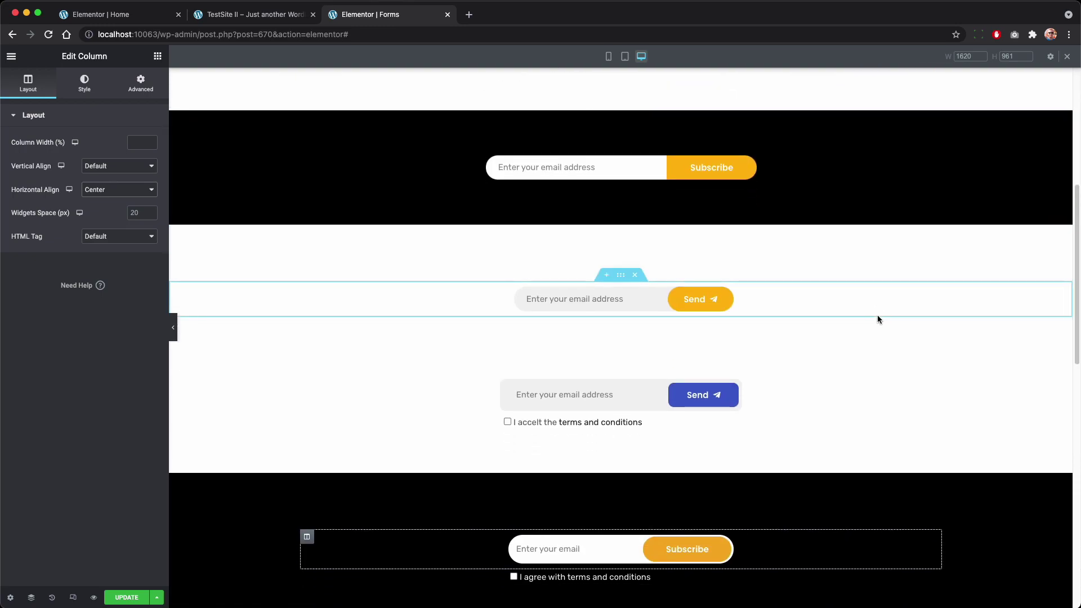